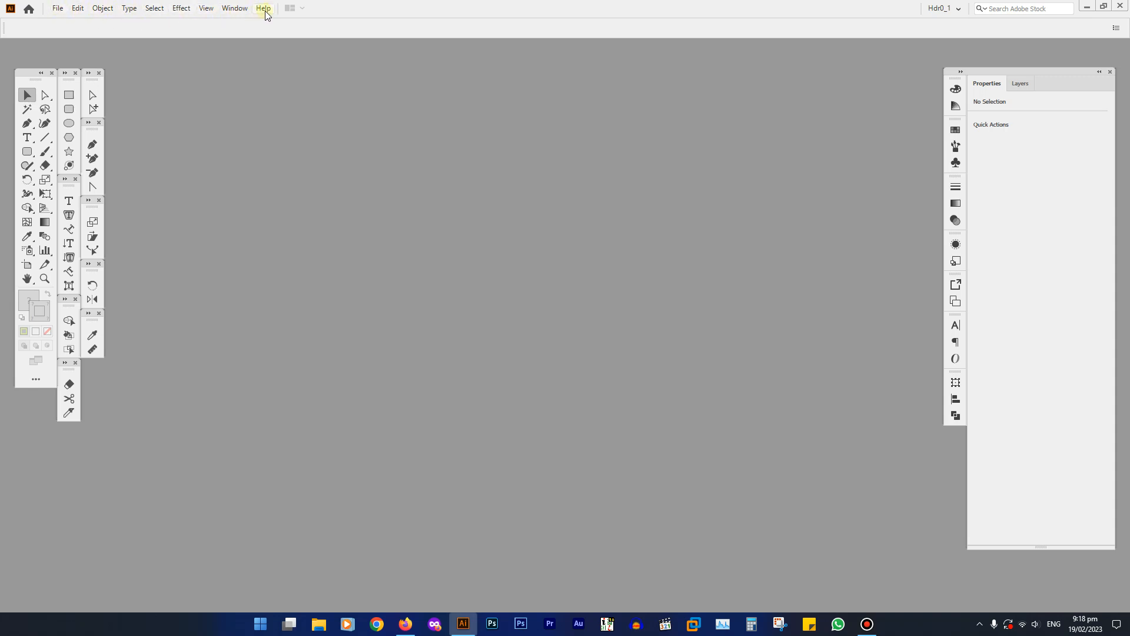
left_click(57, 11)
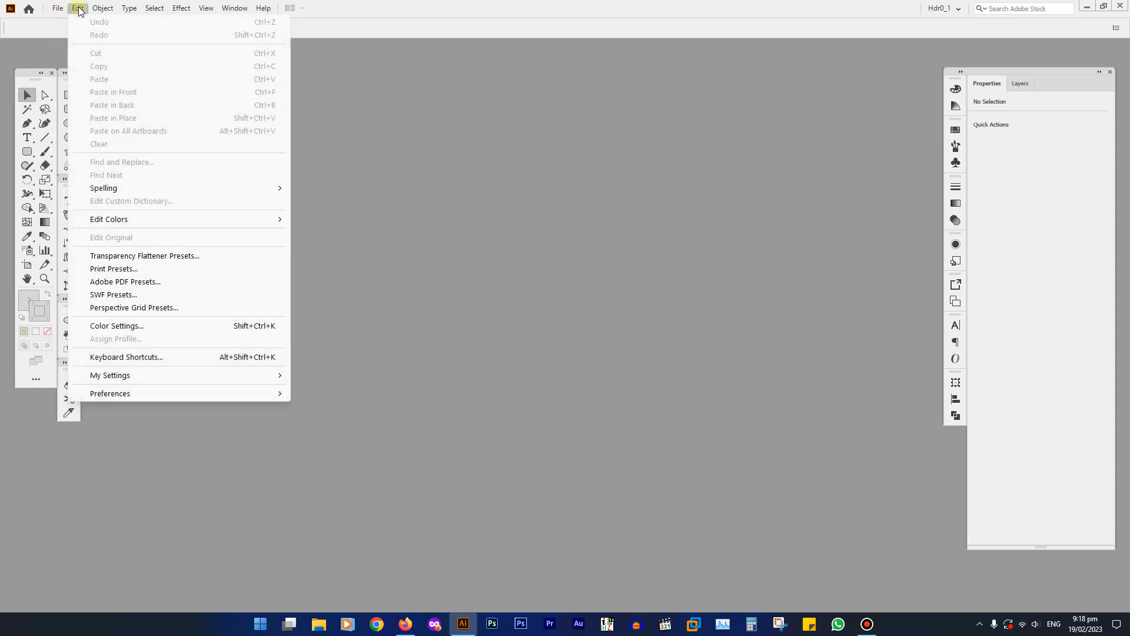
mouse_move(125, 11)
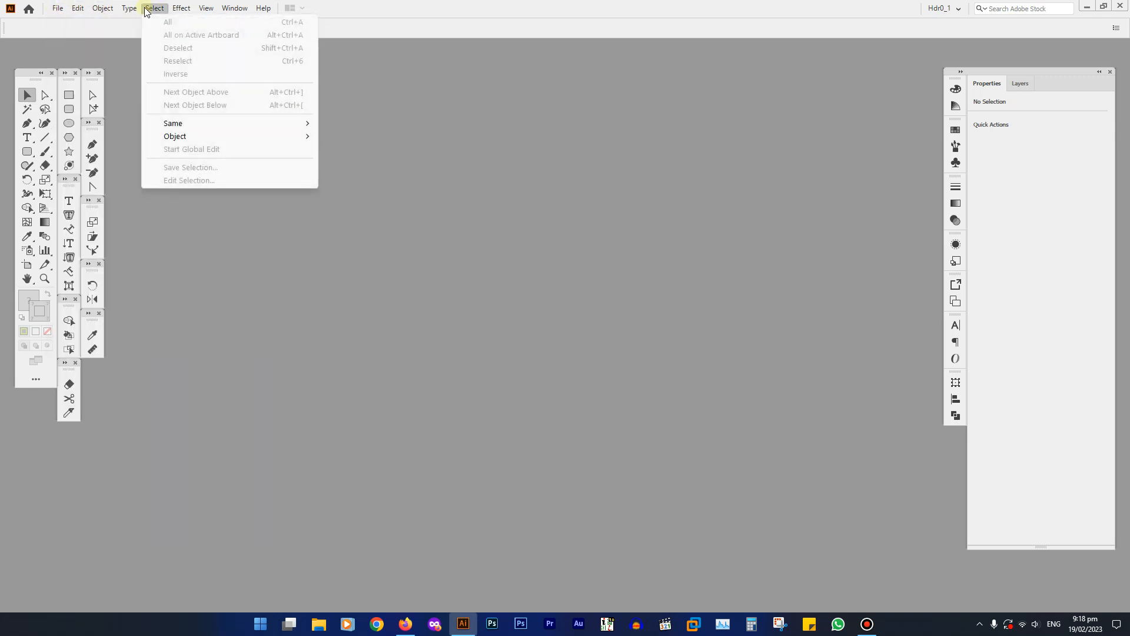
mouse_move(226, 11)
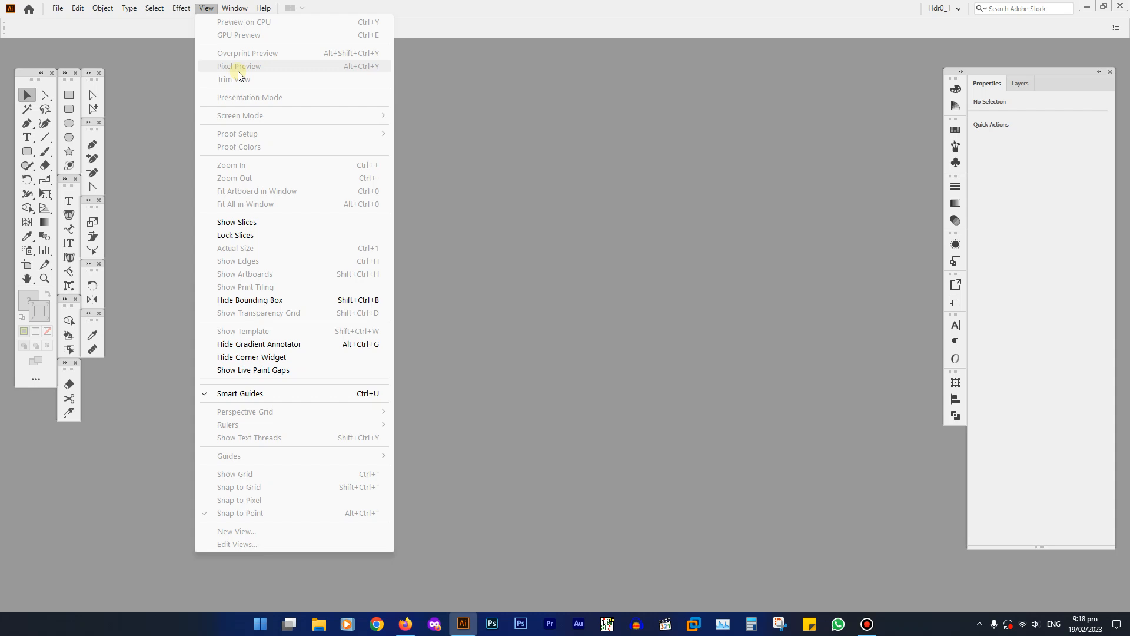
left_click(206, 8)
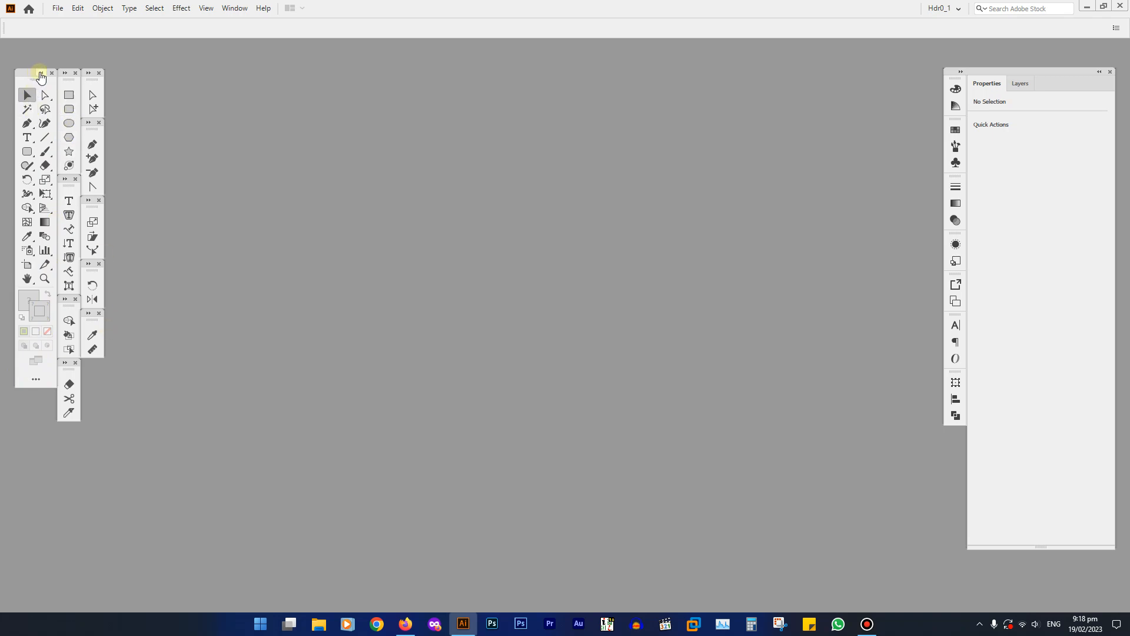
Collapse the main tools panel to a single column, and restore its two-column layout
left_click(39, 73)
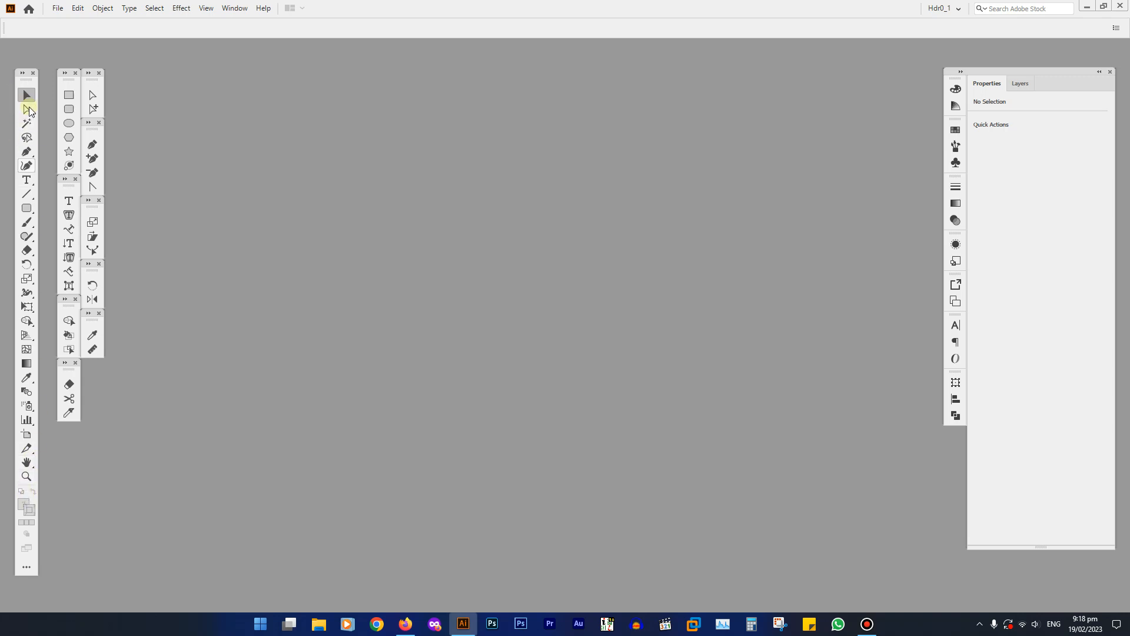
left_click(24, 74)
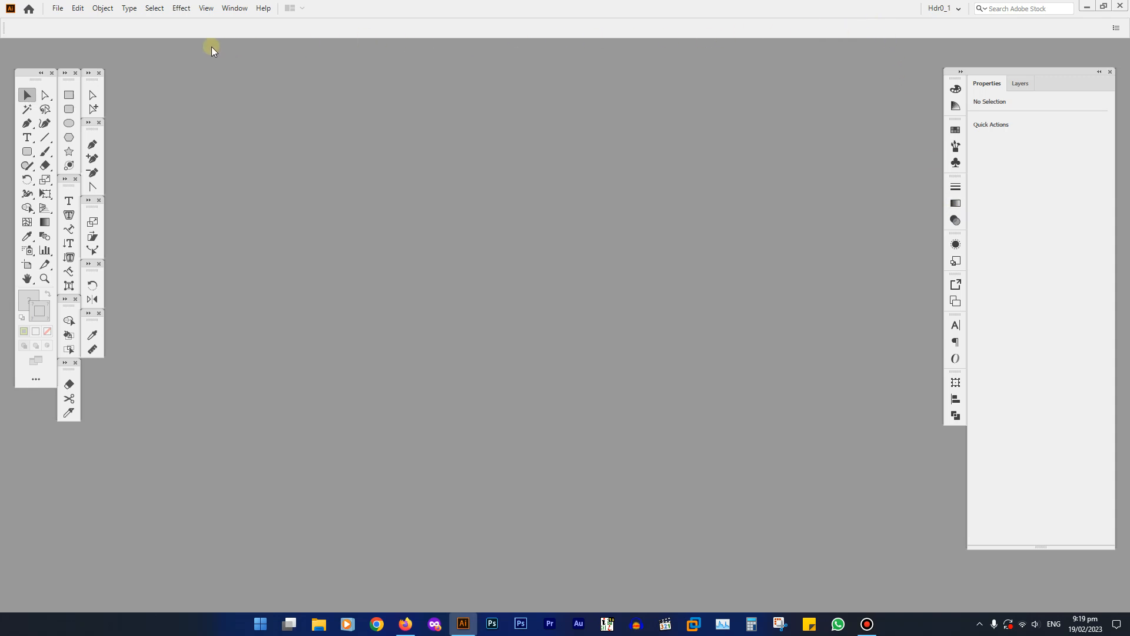
Start a new document from the 1920 x 1080 preset in the Art & Illustration category
left_click(57, 10)
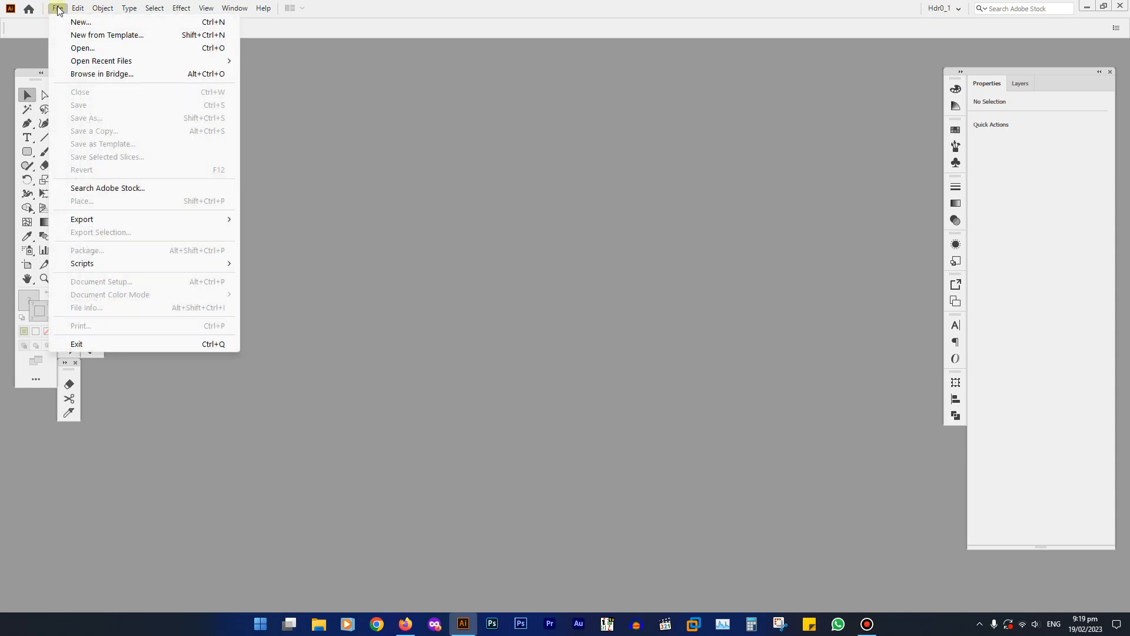
left_click(137, 25)
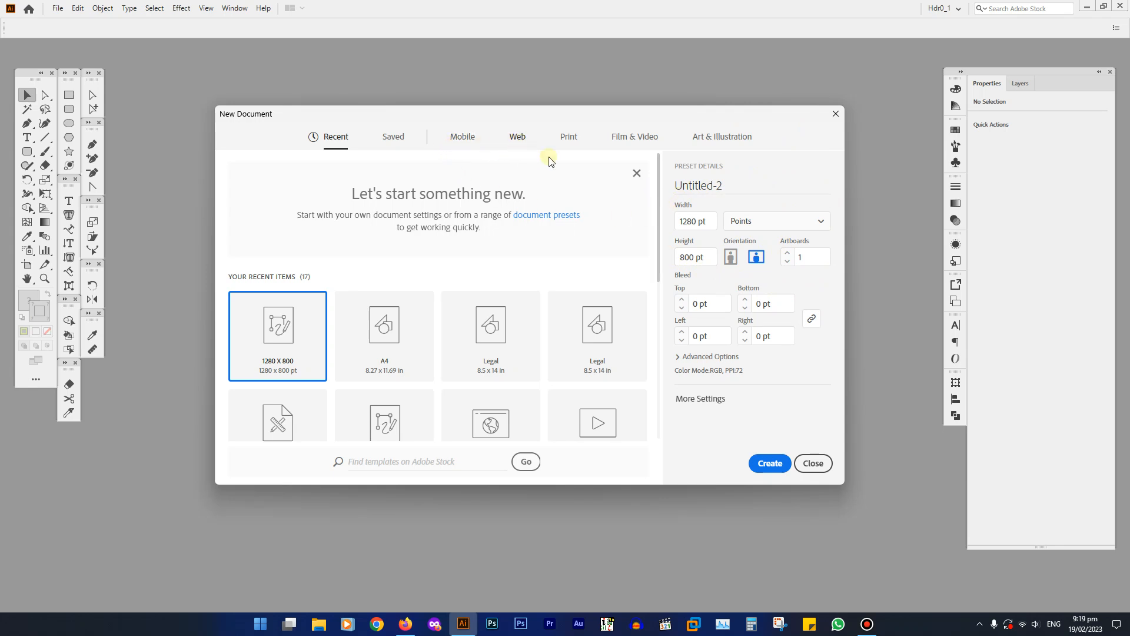
left_click(715, 138)
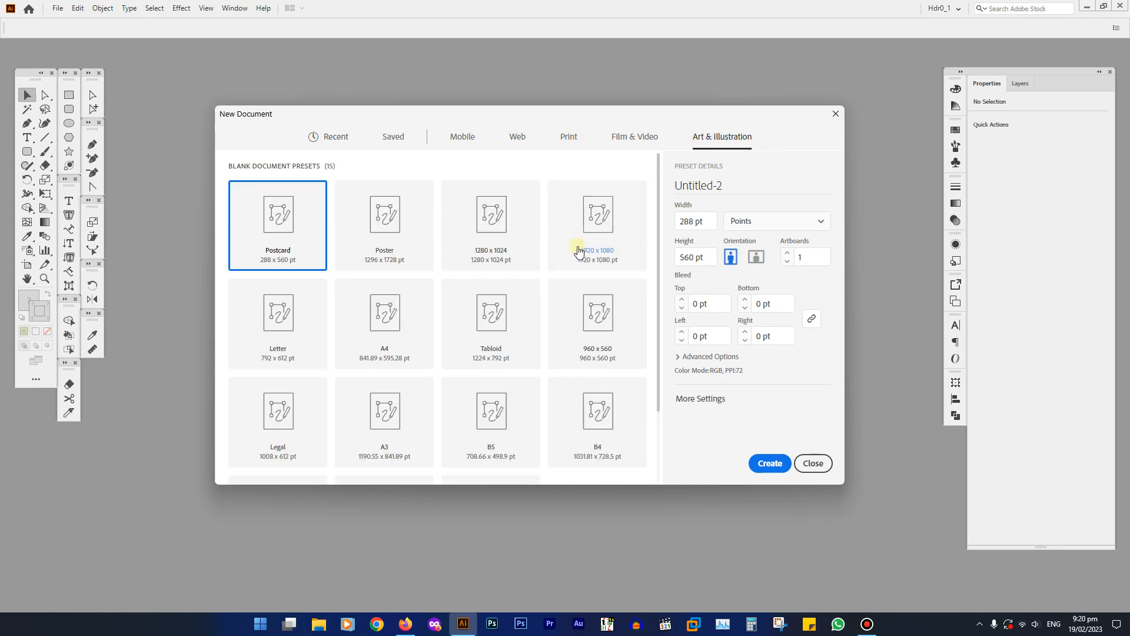
scroll(436, 289, "down", 1)
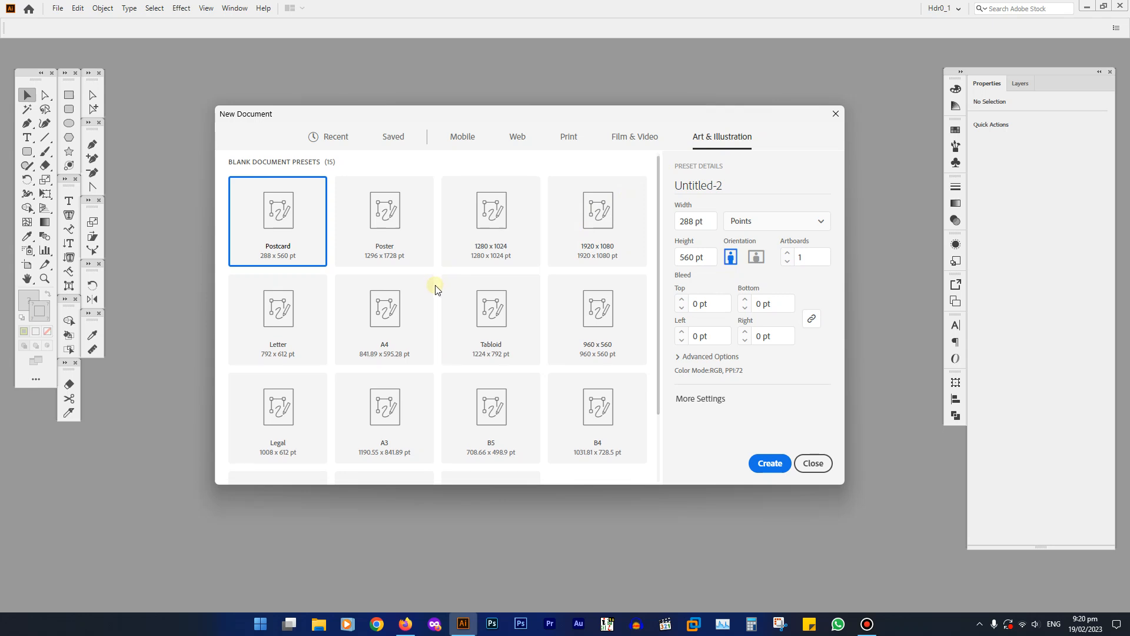
scroll(436, 288, "down", 3)
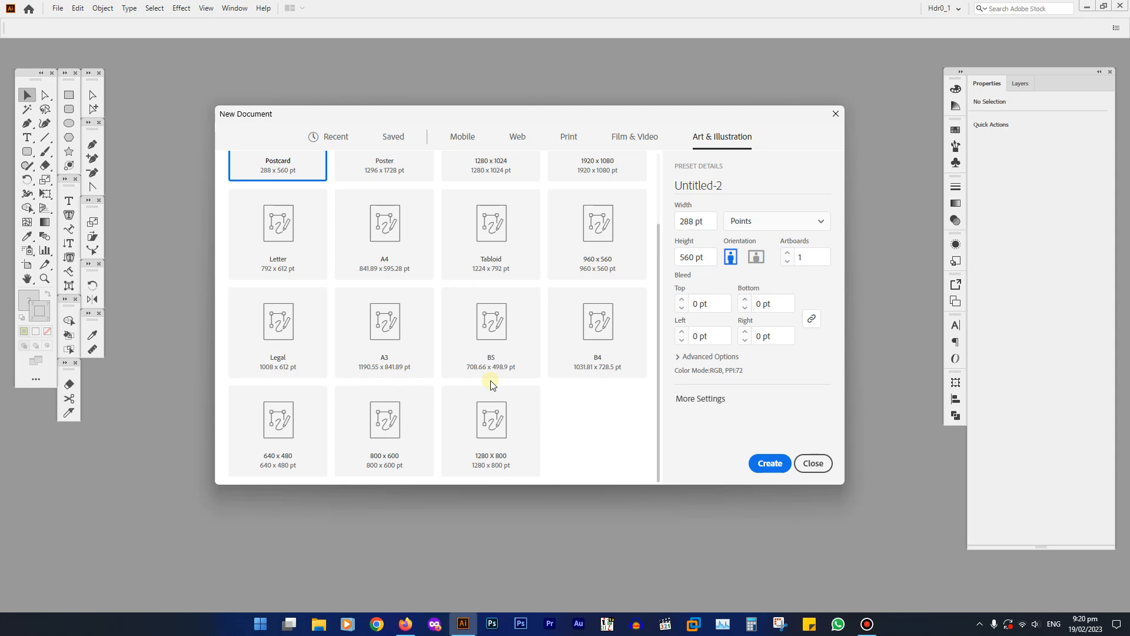
scroll(492, 384, "up", 2)
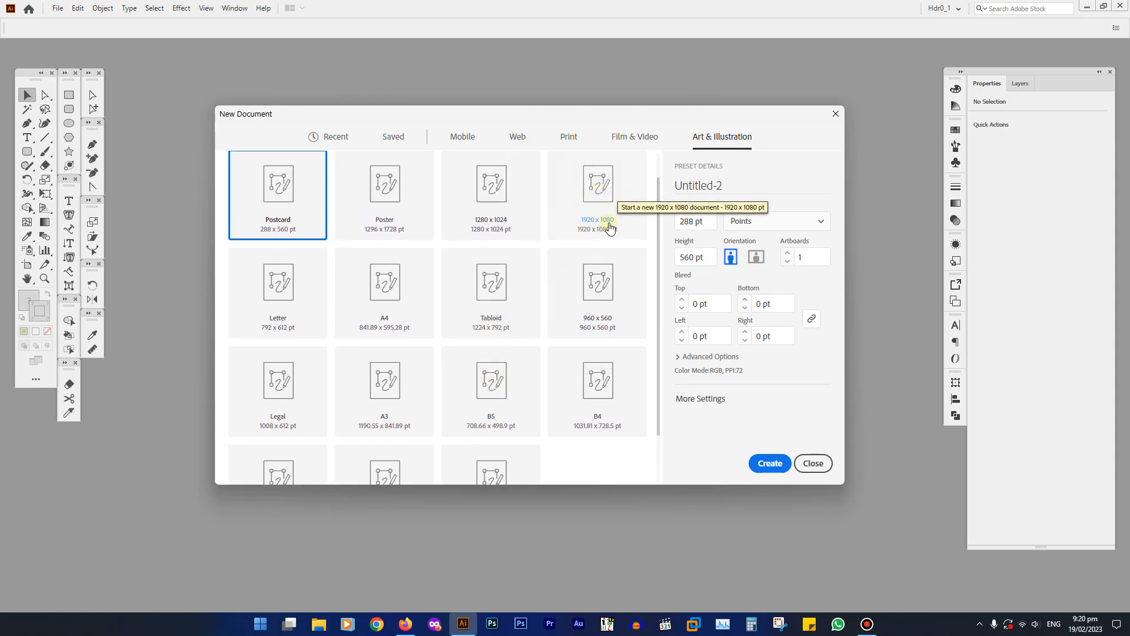
left_click(592, 187)
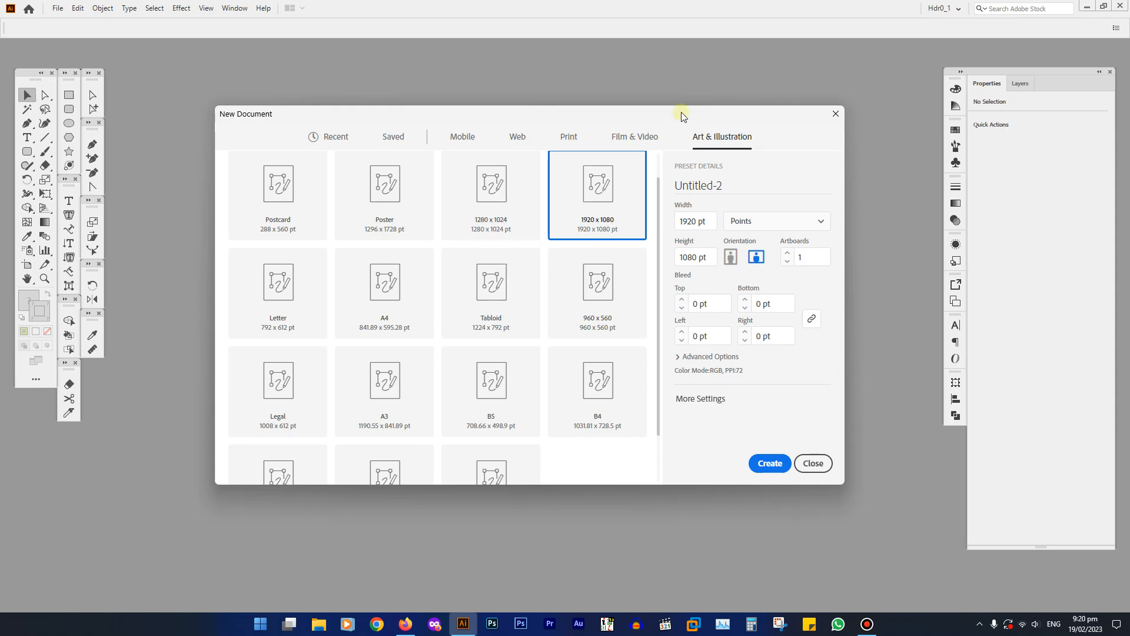
Try the portrait orientation, return to landscape, and look through the measurement units while keeping Points
left_click(732, 263)
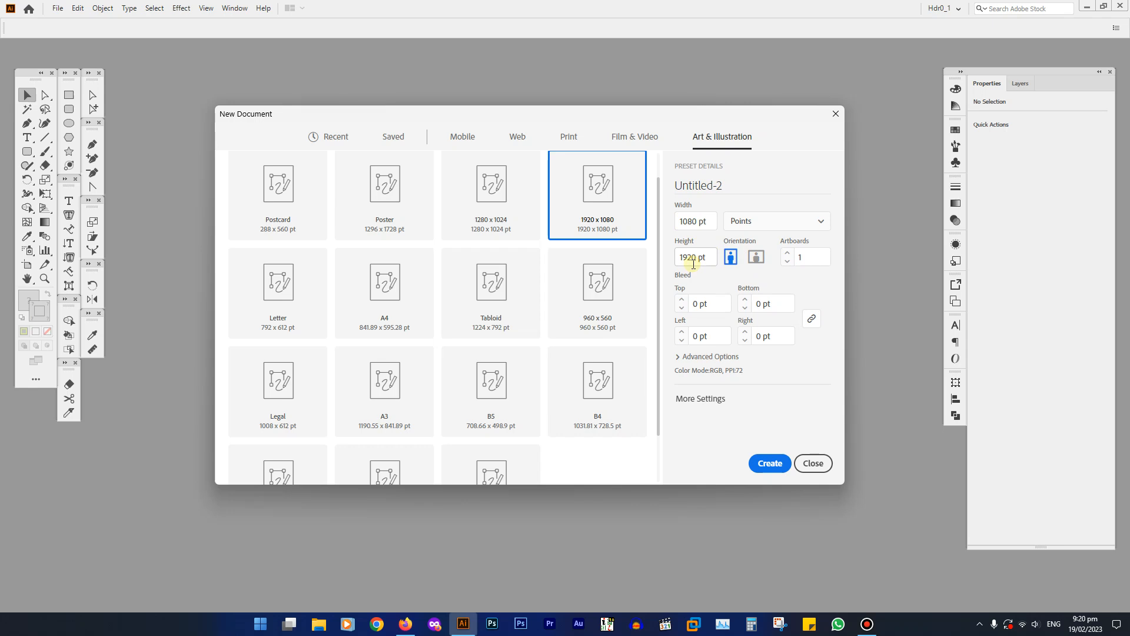
left_click(756, 263)
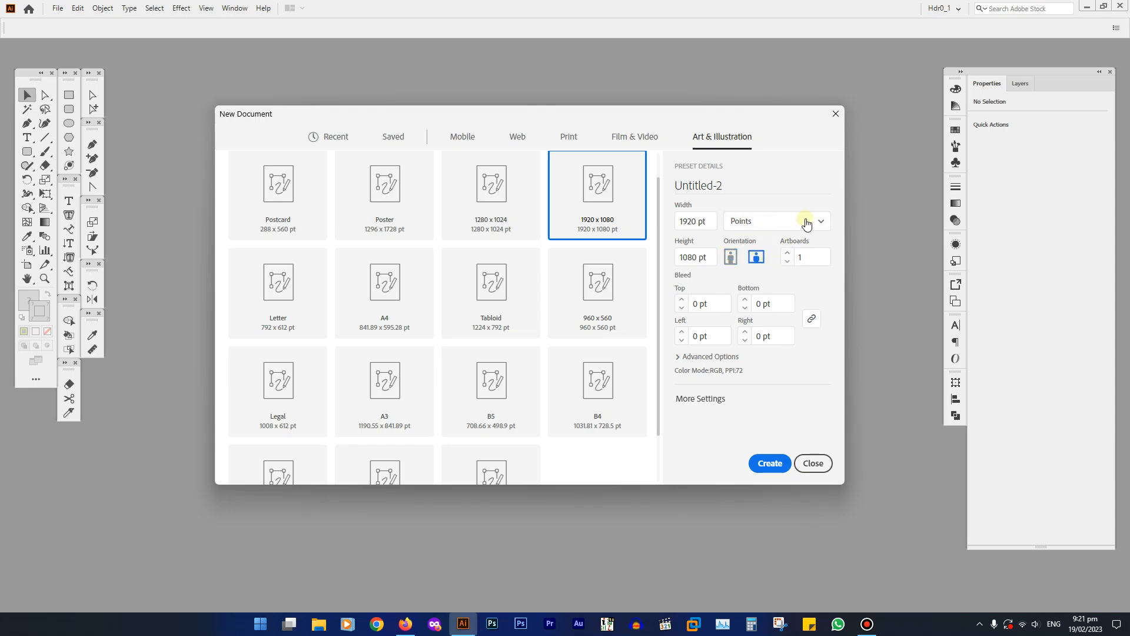
left_click(782, 222)
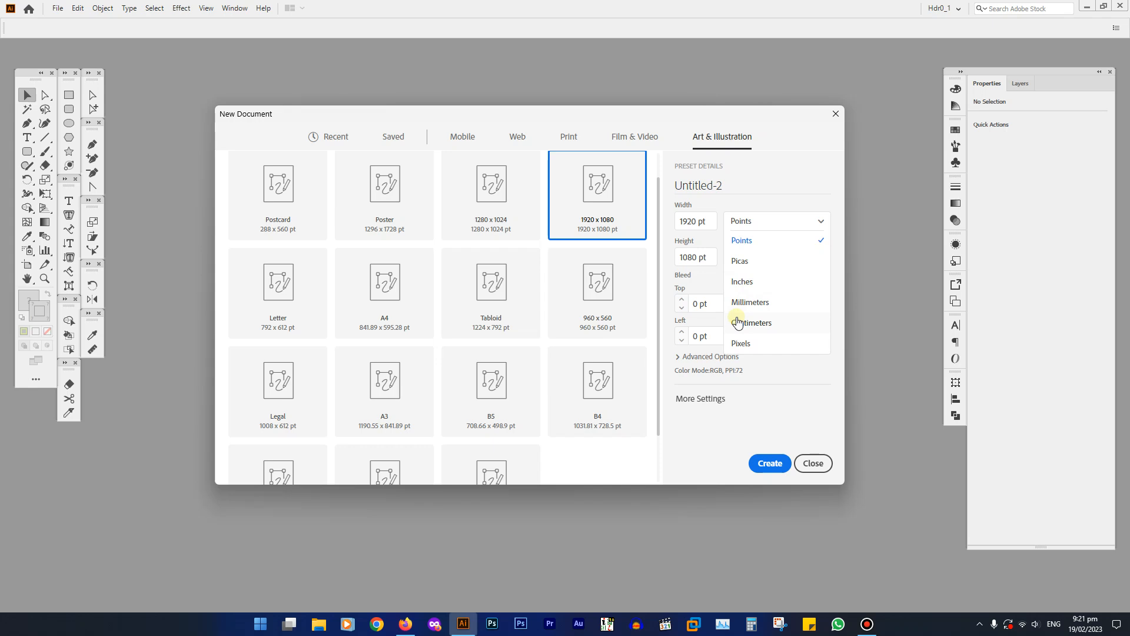
left_click(809, 218)
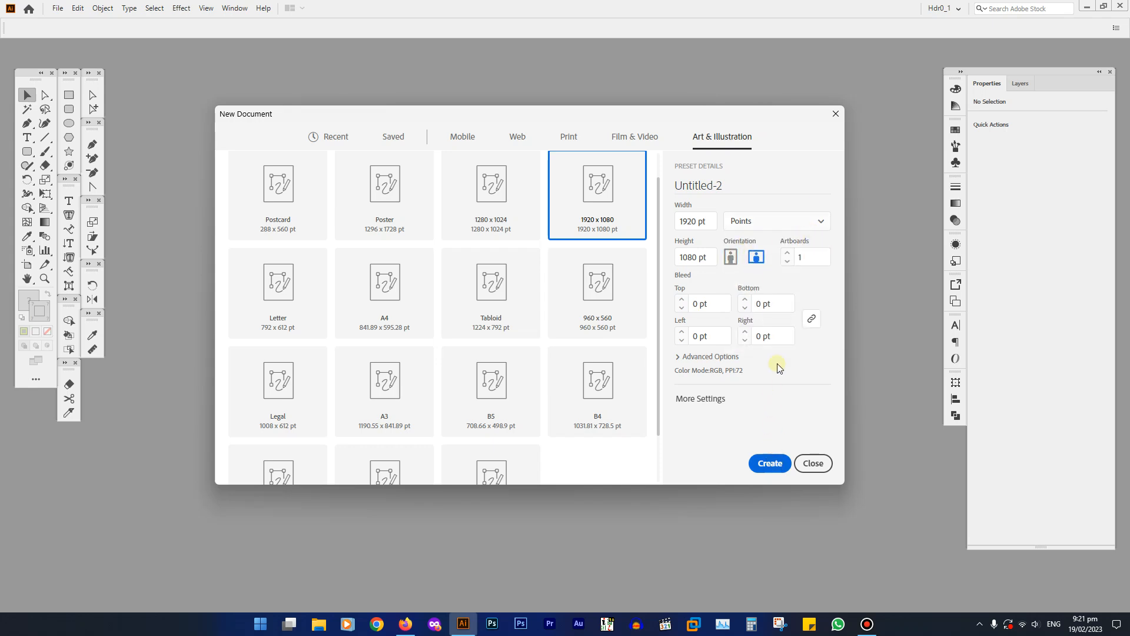
Create the 1920 x 1080 pt document and show the rulers around the canvas
left_click(766, 466)
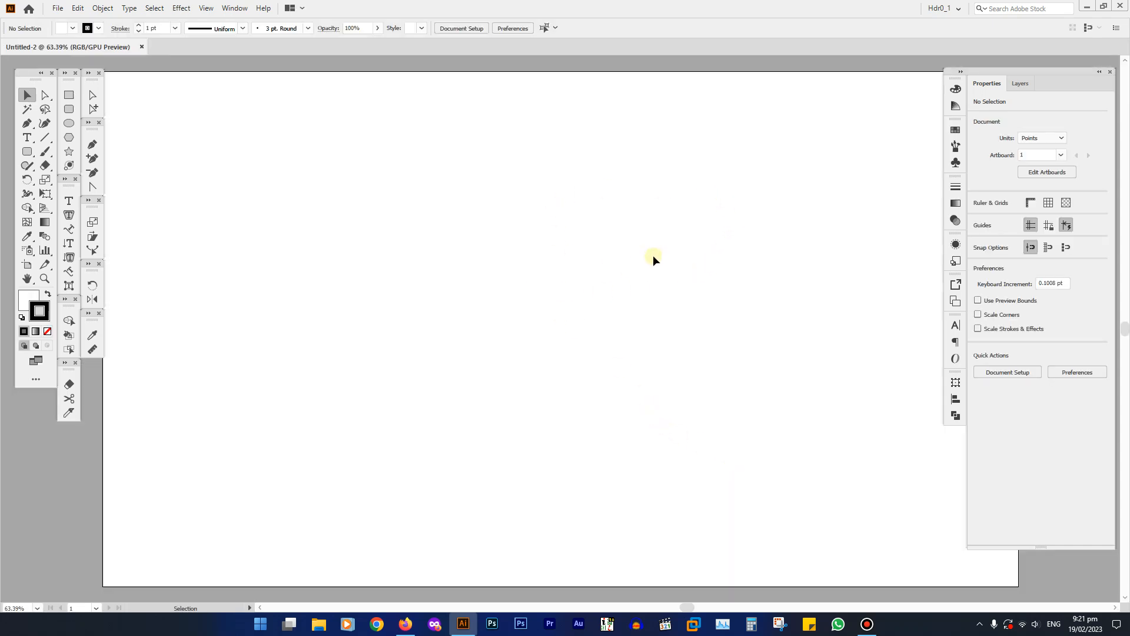
key("space")
left_click_drag(680, 261, 581, 300)
key("ctrl+space")
left_click_drag(528, 328, 475, 322)
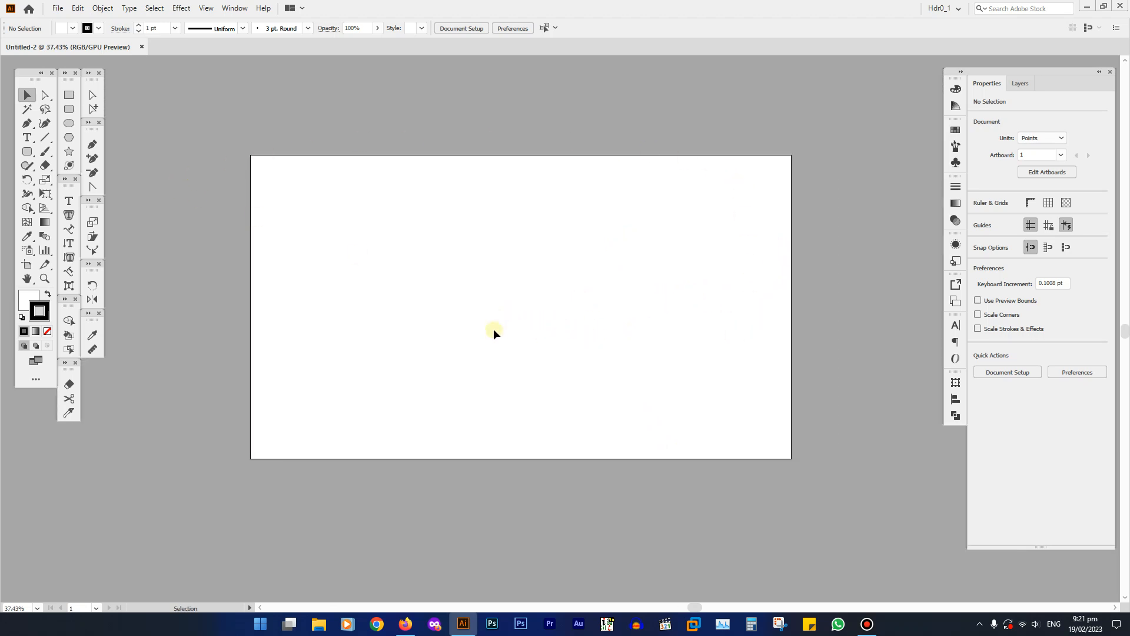
key("ctrl+r")
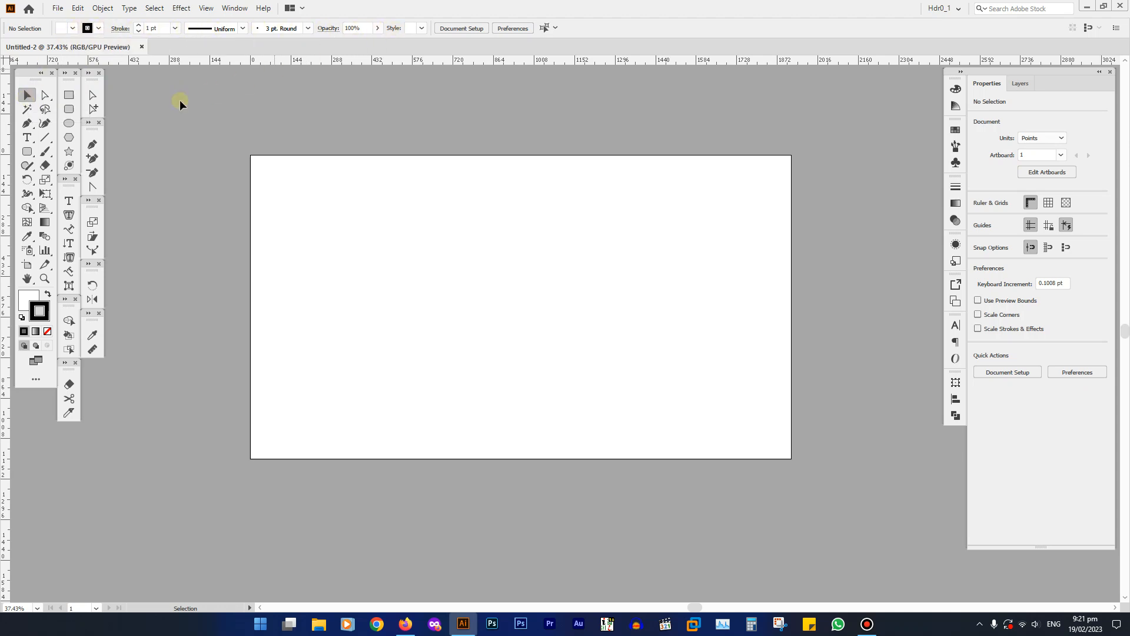
Activate the Pen, Shape Builder and Type tools in turn to compare their properties, returning to the Selection tool
left_click(26, 124)
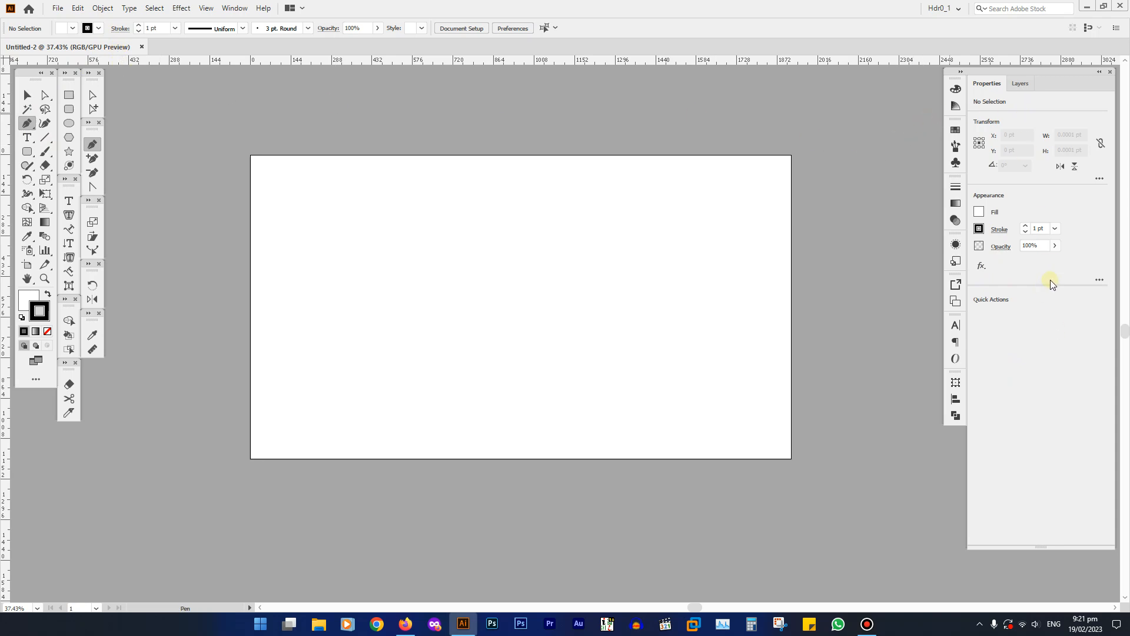
left_click(26, 207)
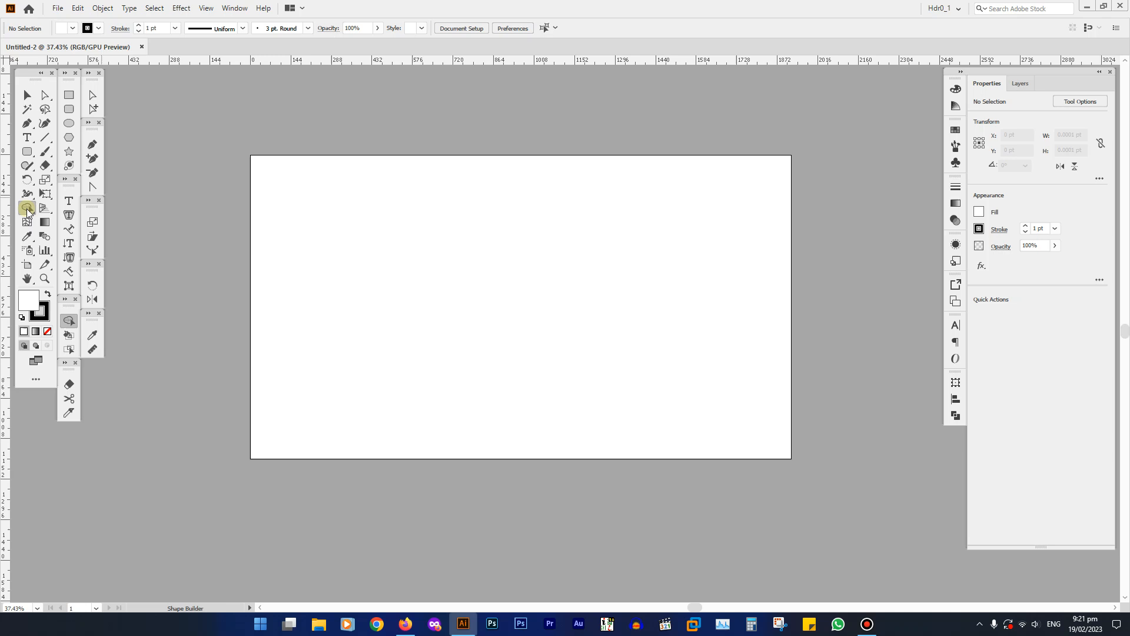
left_click(27, 95)
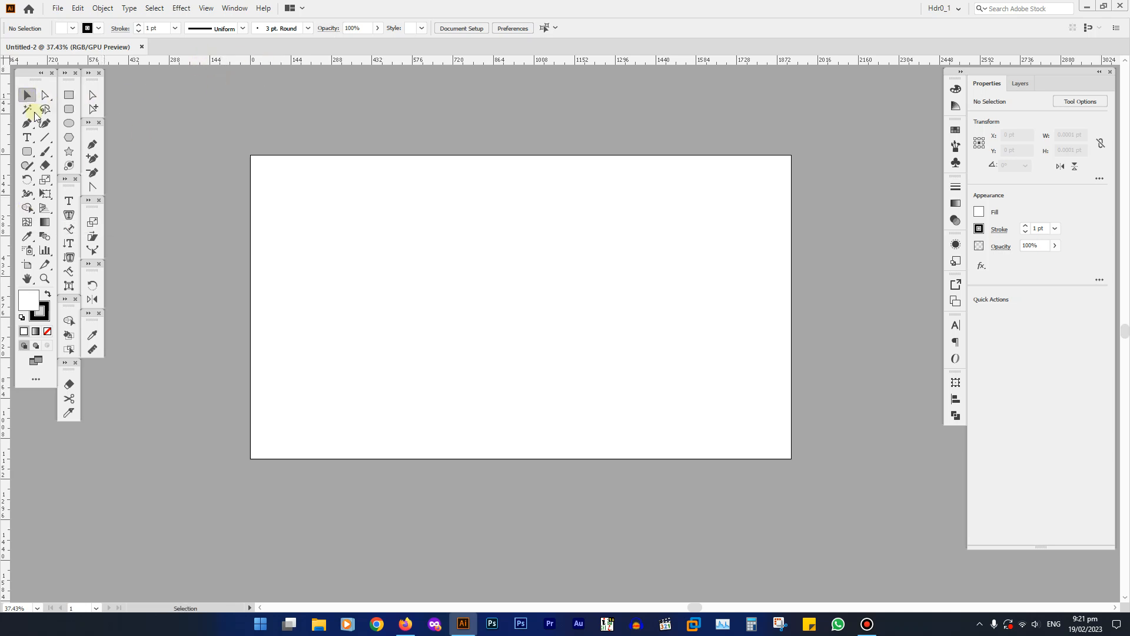
left_click(69, 202)
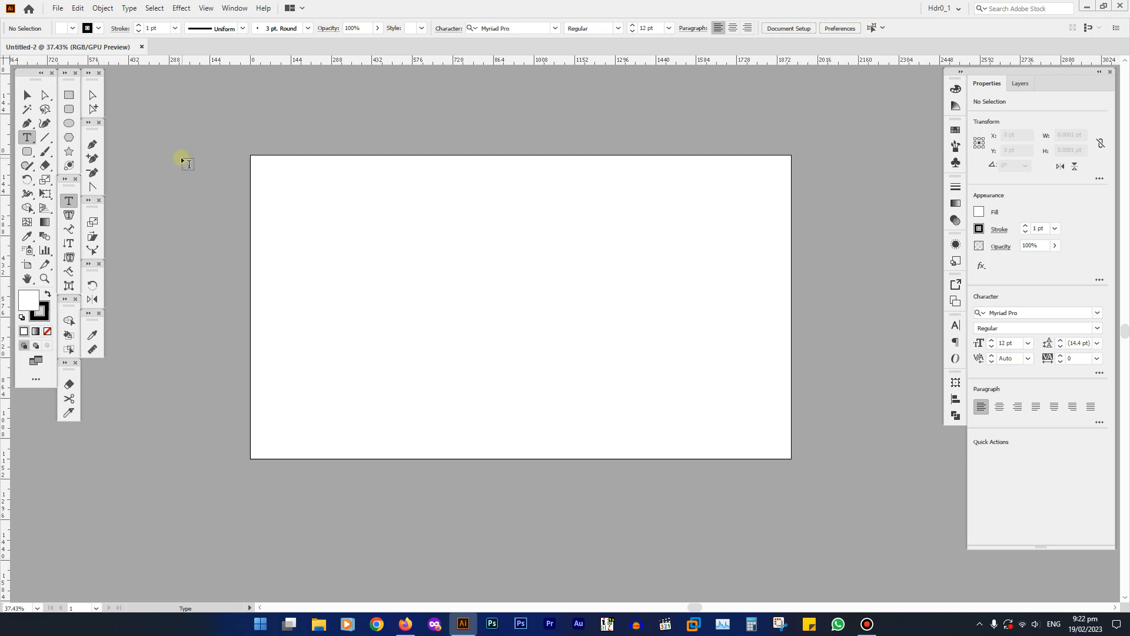
left_click(28, 97)
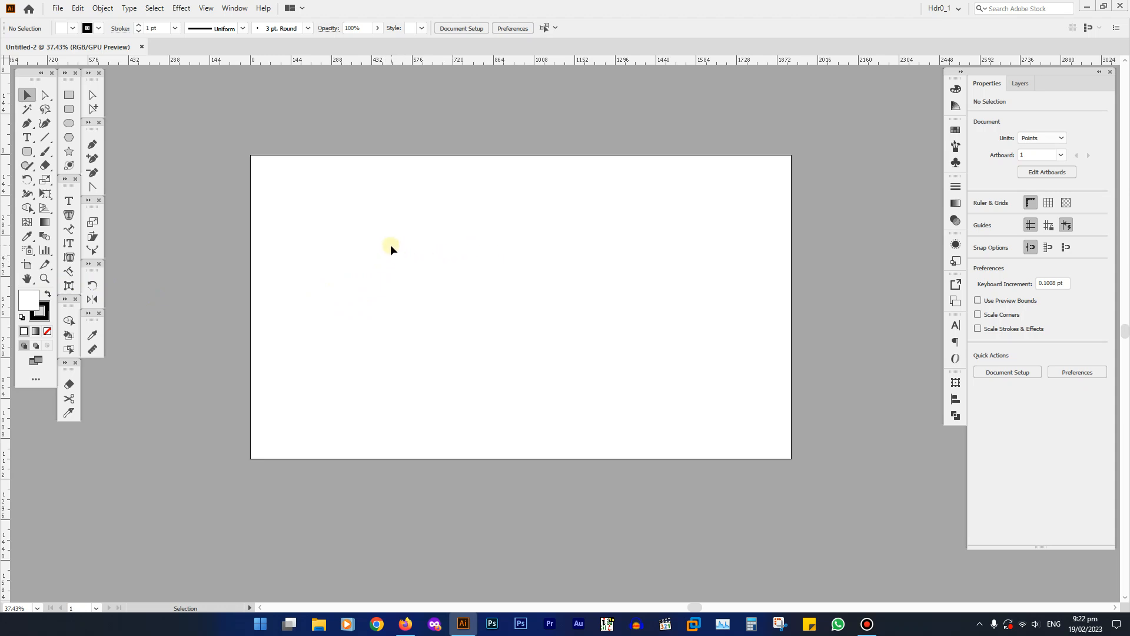
Pan the view around the artboard, with the Hand tool and with temporary panning from the Selection tool
key("space")
left_click_drag(371, 232, 254, 207)
left_click_drag(340, 247, 424, 300)
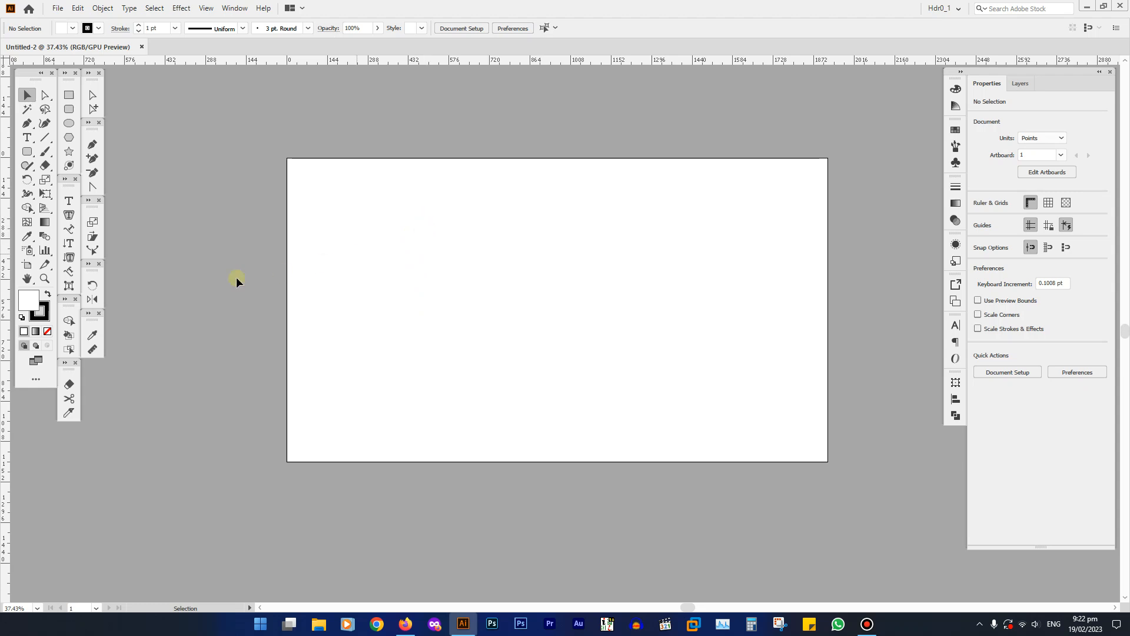
left_click(26, 278)
mouse_move(452, 284)
left_mouse_down()
mouse_move(464, 288)
mouse_move(440, 275)
left_mouse_up()
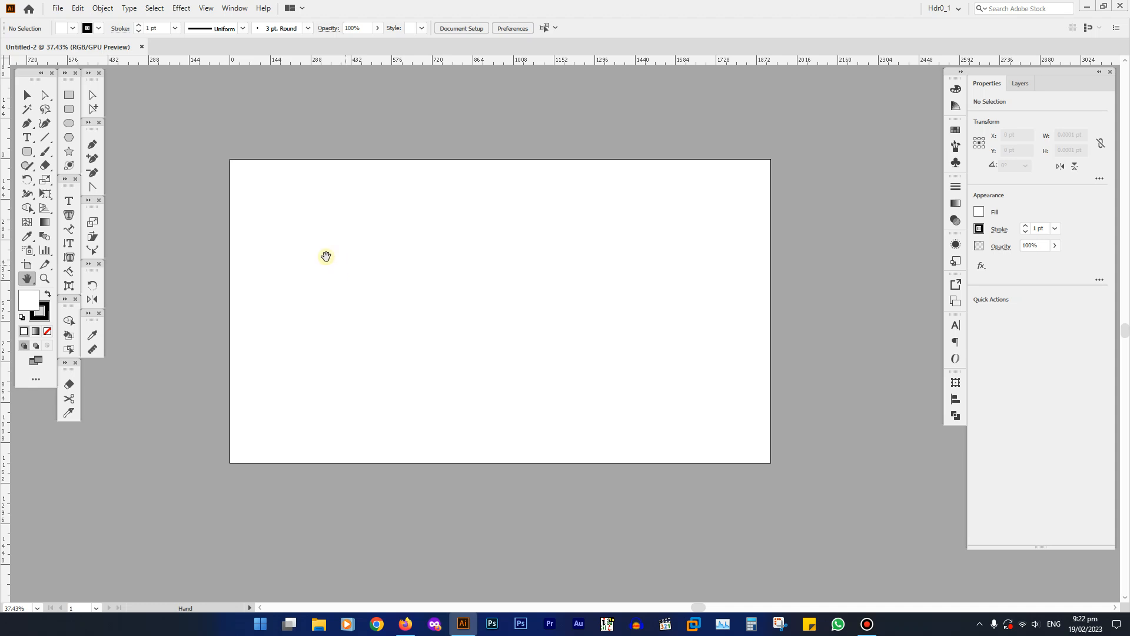
left_click(24, 96)
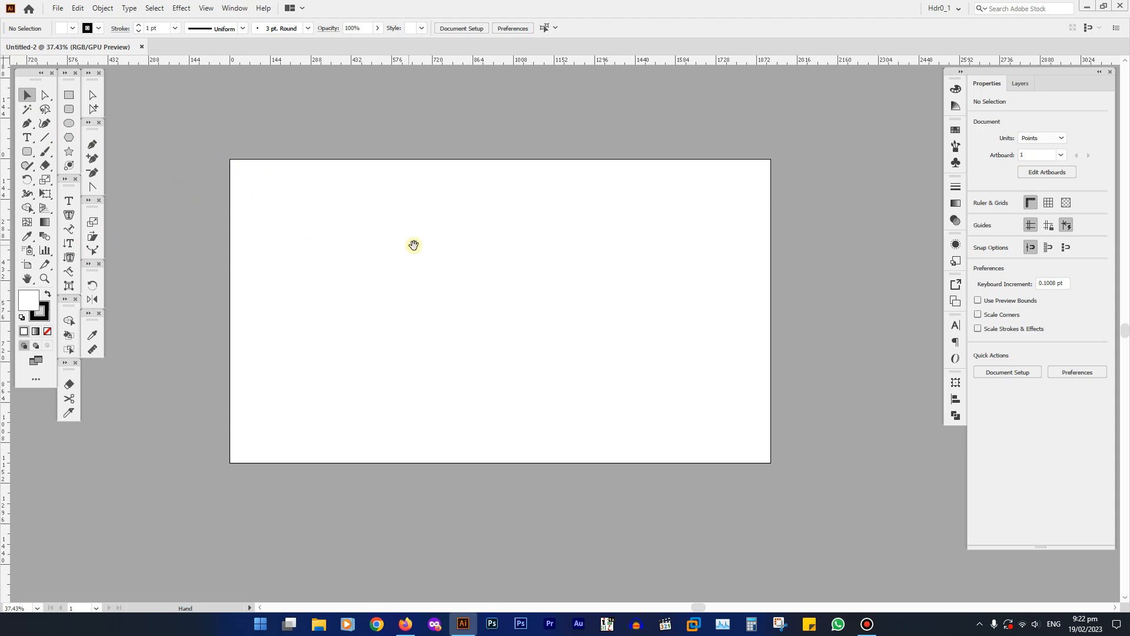
left_click_drag(407, 209, 467, 203)
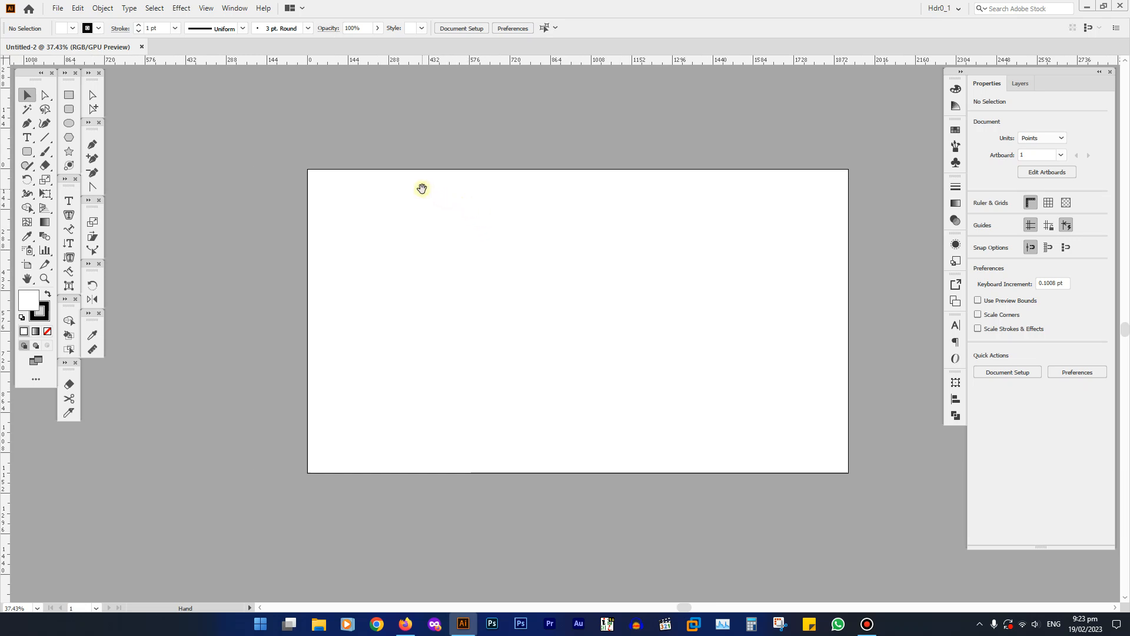
left_click_drag(426, 215, 611, 370)
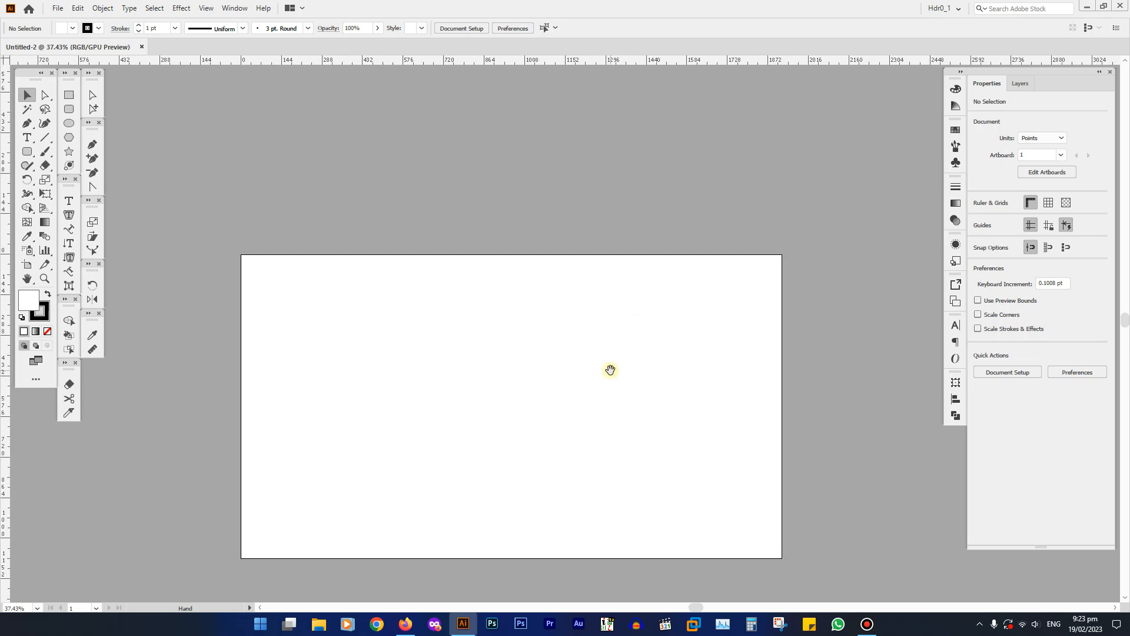
left_click_drag(502, 426, 527, 354)
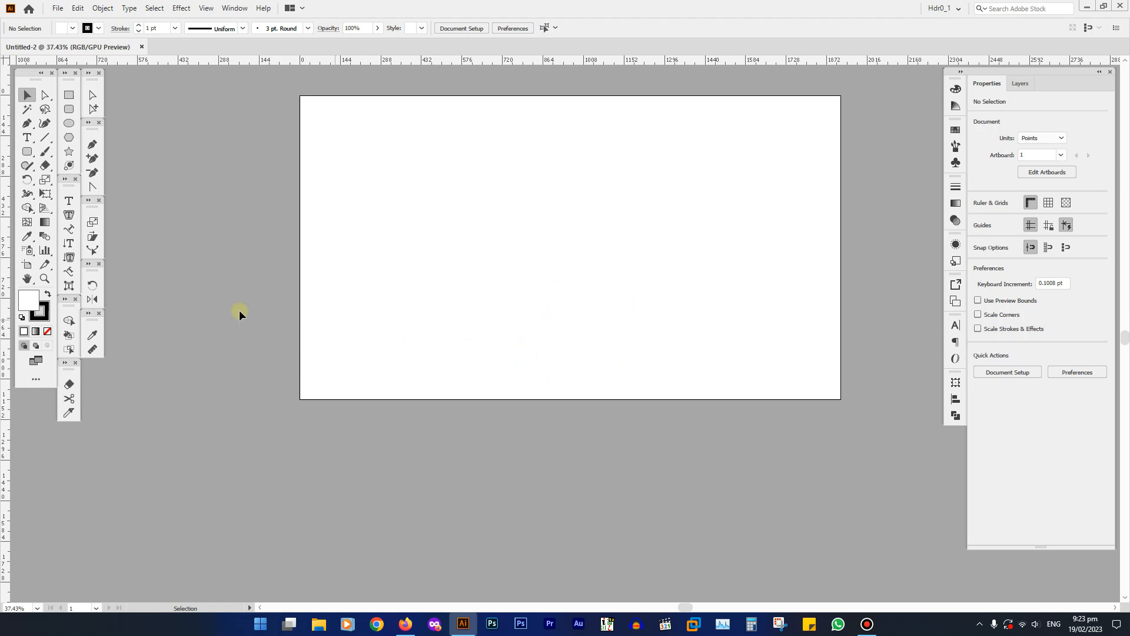
Magnify the upper part of the artboard to 64.28% with the Zoom tool
left_click(47, 281)
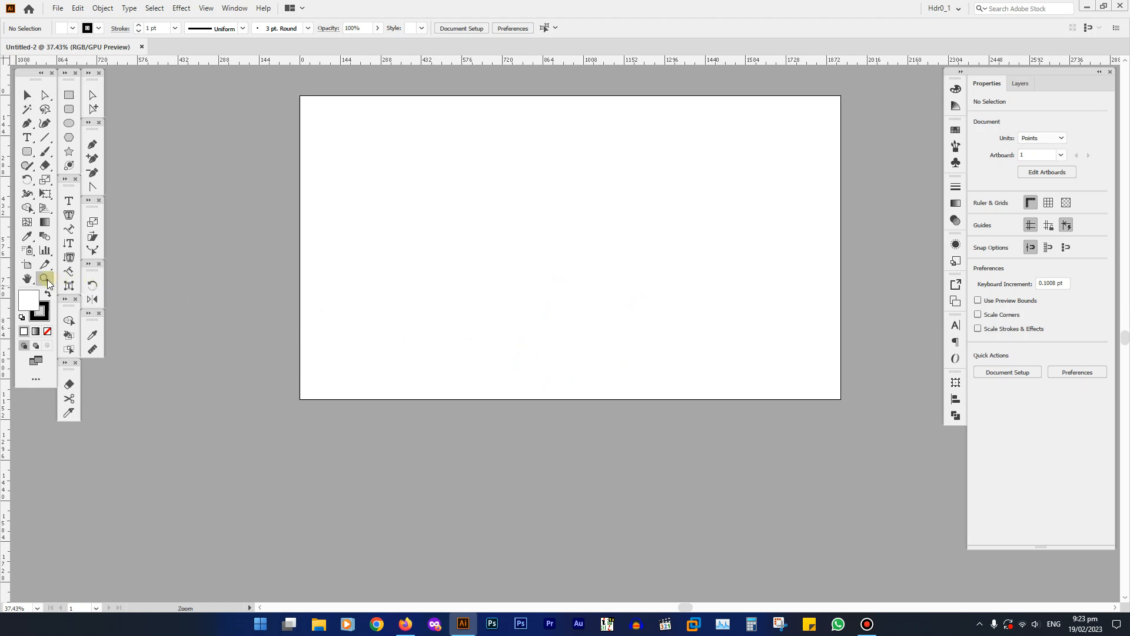
left_click(459, 141)
left_click(547, 191)
left_click(483, 148)
left_click_drag(514, 151, 484, 208)
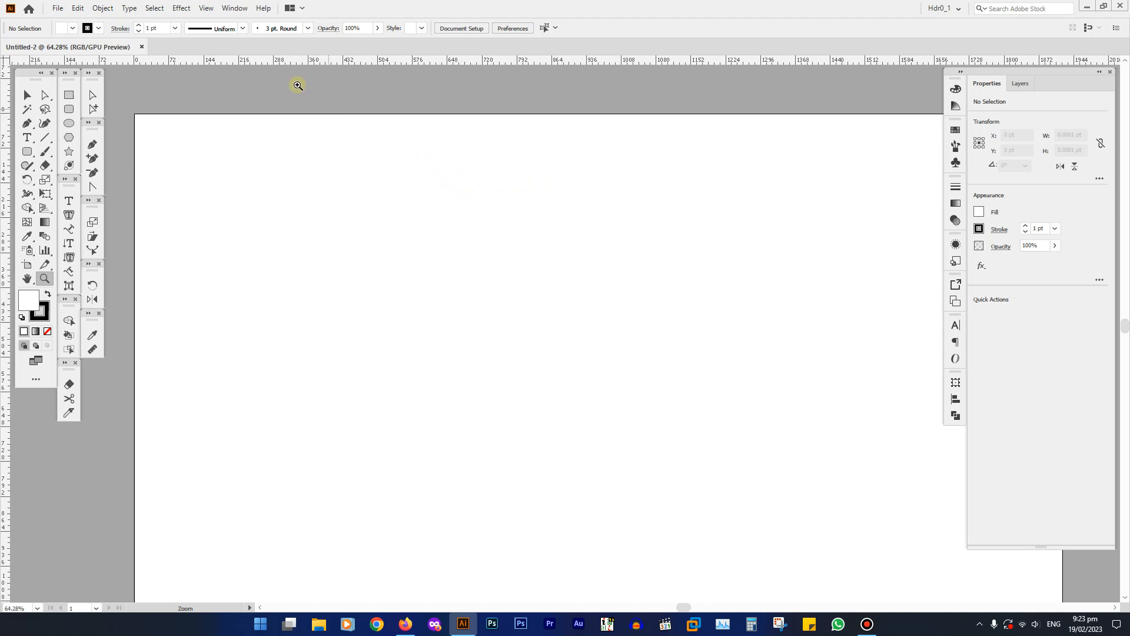
Switch the canvas display from GPU preview to CPU preview
left_click(182, 9)
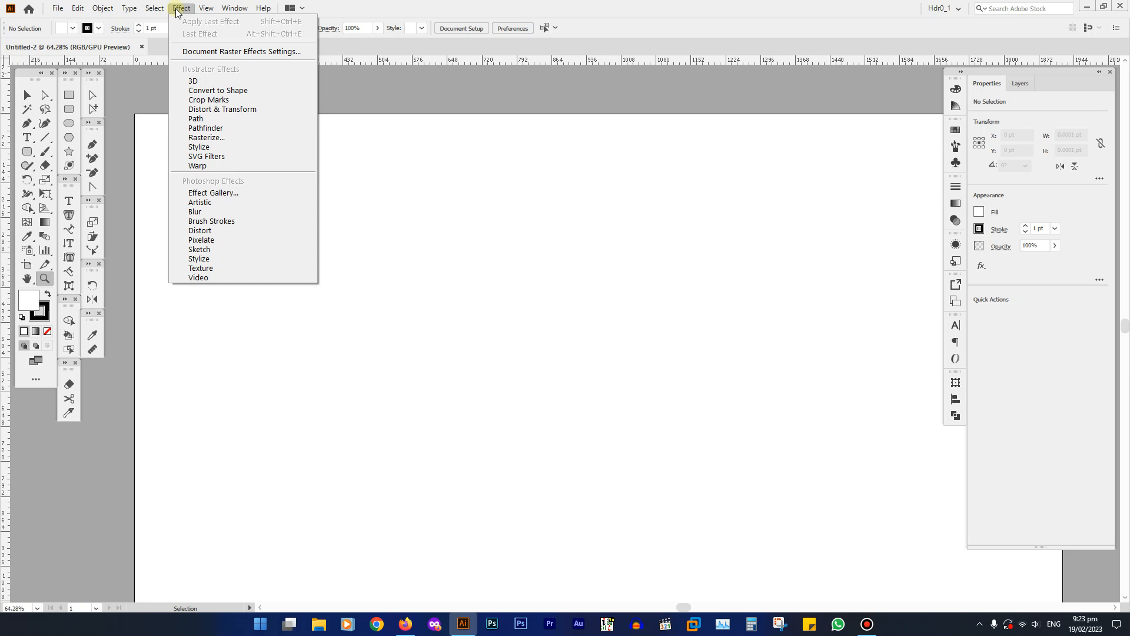
left_click(235, 34)
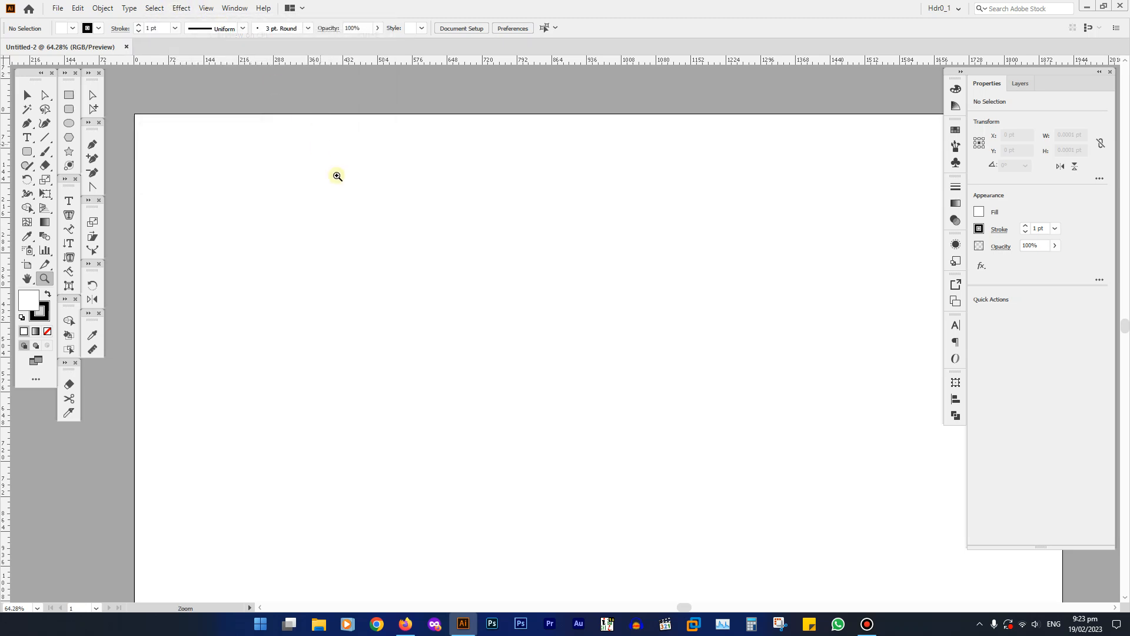
Magnify parts of the artboard with the Zoom tool, reduce the view to 25%, and recentre the artboard
left_click_drag(316, 137, 572, 319)
left_click_drag(649, 354, 831, 435)
left_click_drag(720, 350, 465, 426)
key("ctrl+minus")
key("ctrl+minus")
key("ctrl+minus")
key("ctrl+minus")
key("ctrl+minus")
key("space")
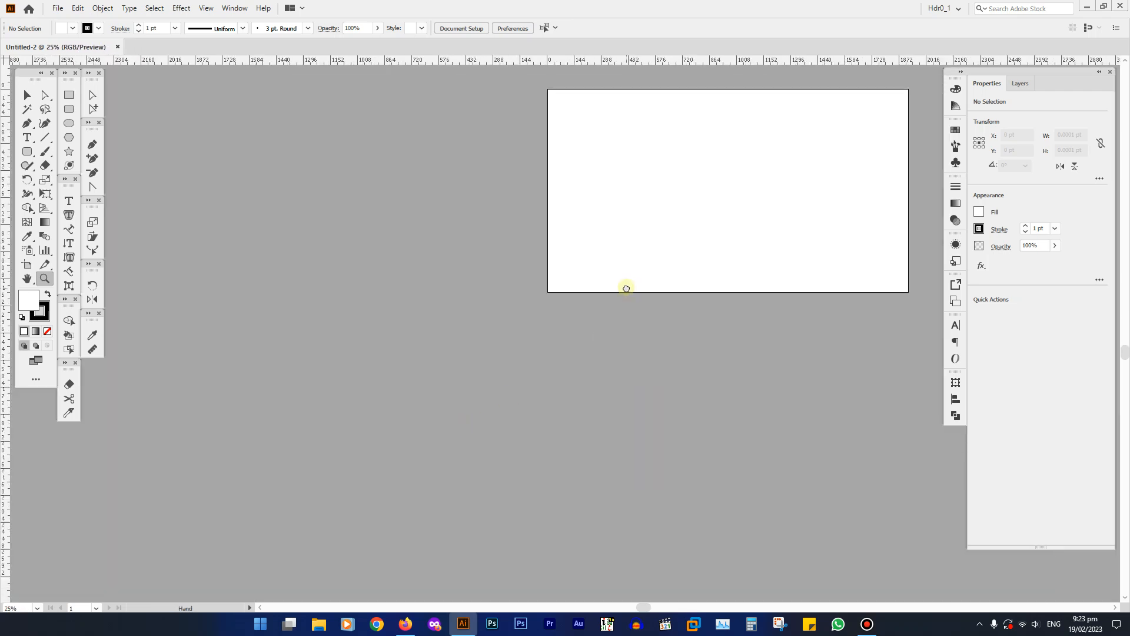
left_click_drag(625, 286, 446, 391)
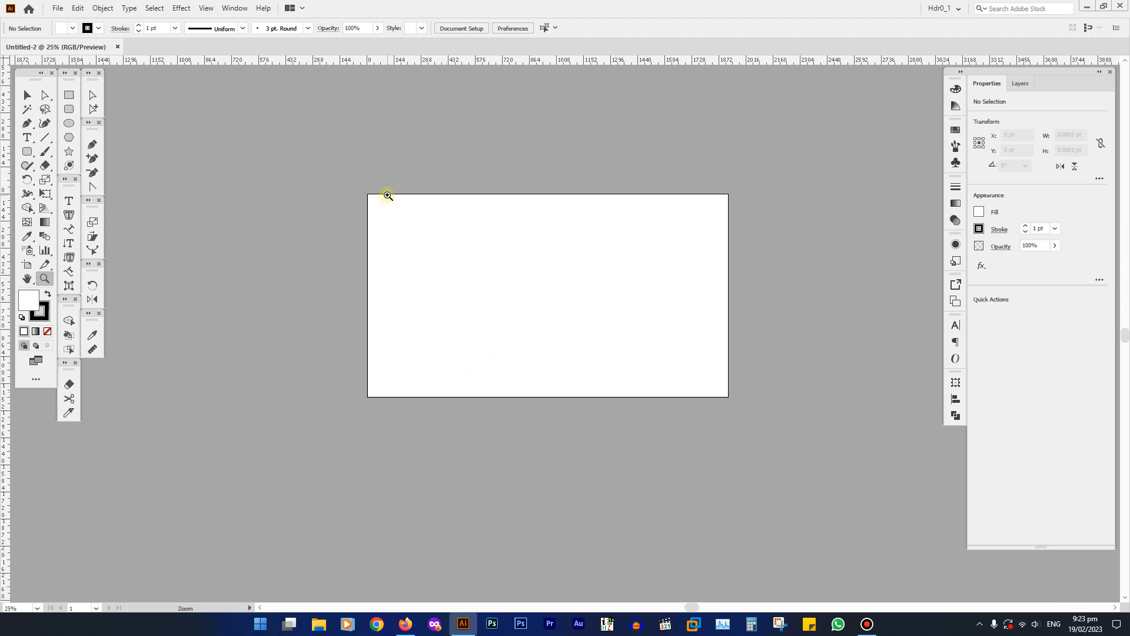
Magnify the artboard's upper-left corner to 122.72%, zoom back out to 33.33%, and bring the whole artboard into view
left_click_drag(369, 195, 518, 297)
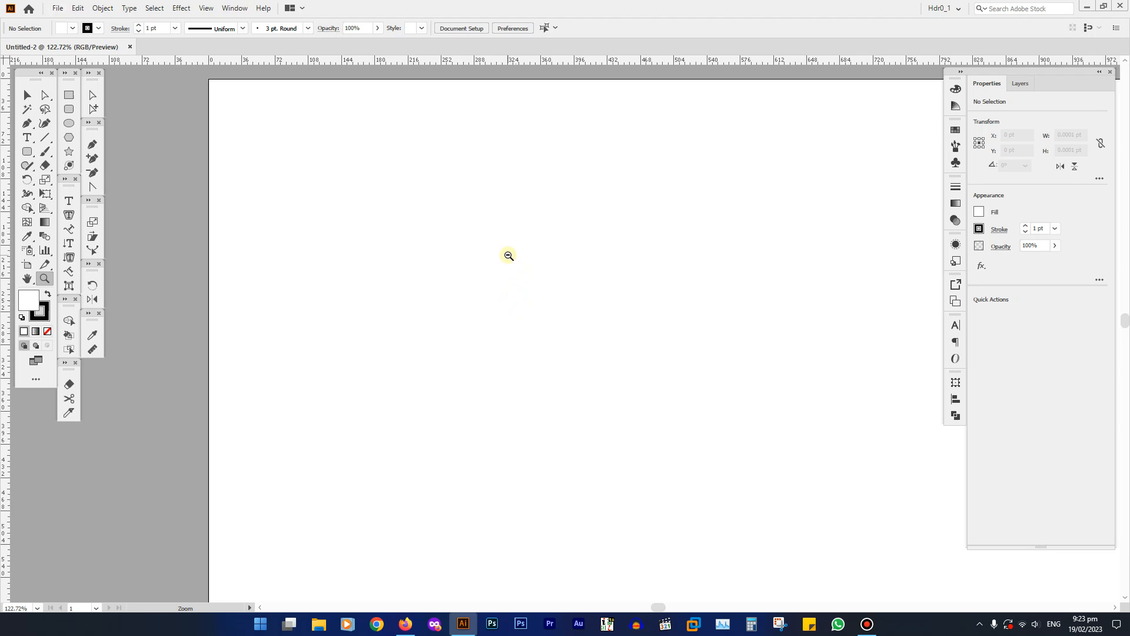
left_click(509, 255, "alt")
left_click(510, 255, "alt")
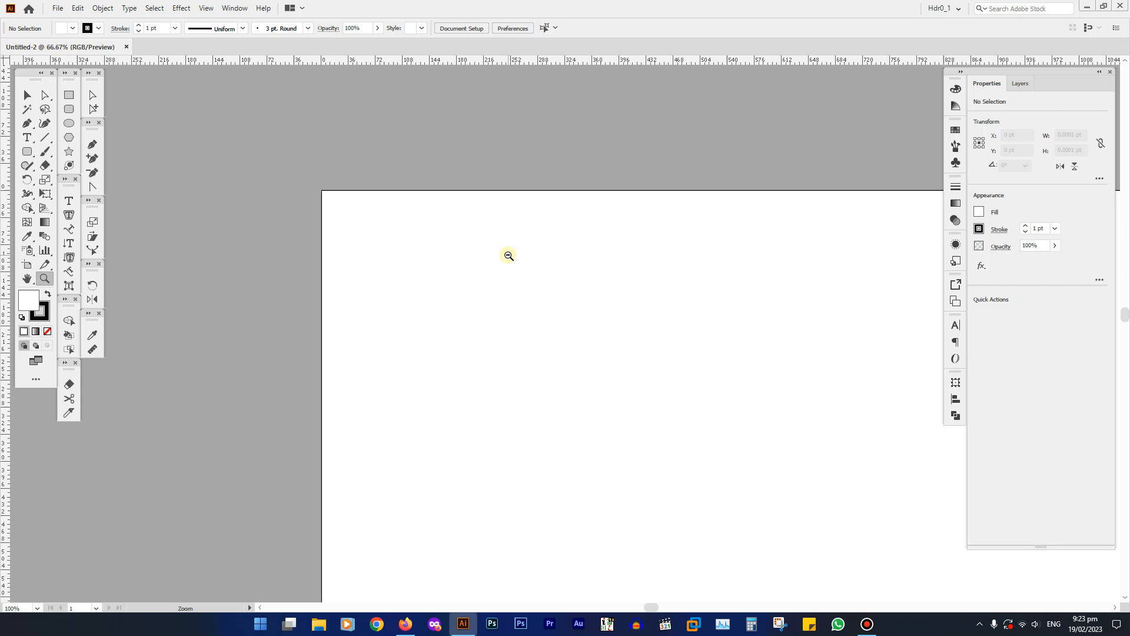
left_click(573, 355, "alt")
left_click(615, 443, "alt")
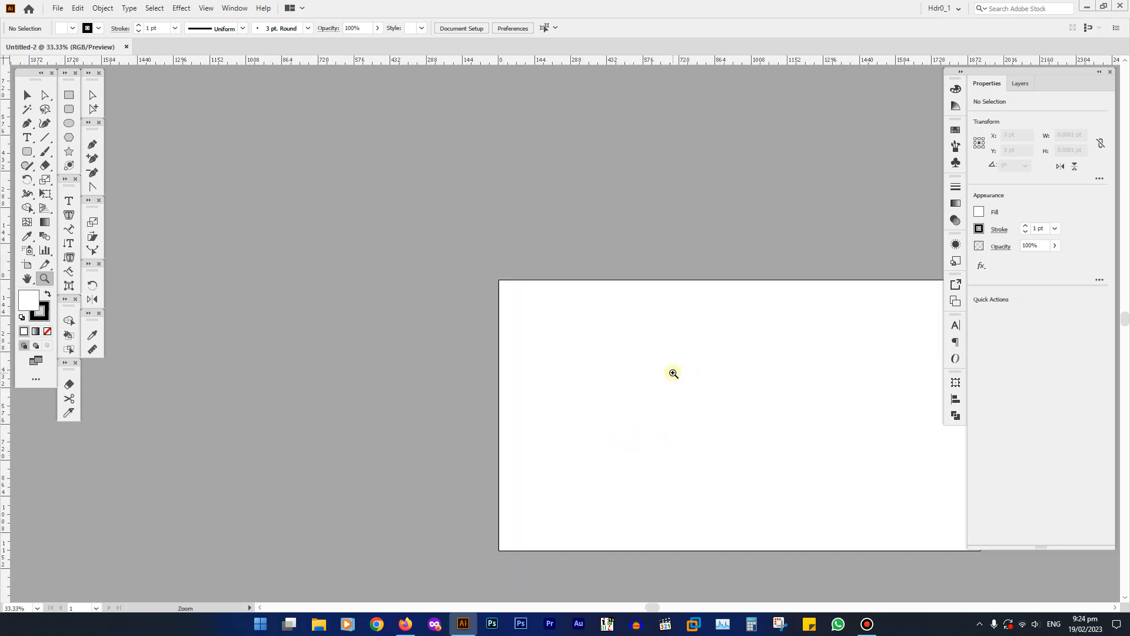
left_click_drag(674, 373, 335, 260)
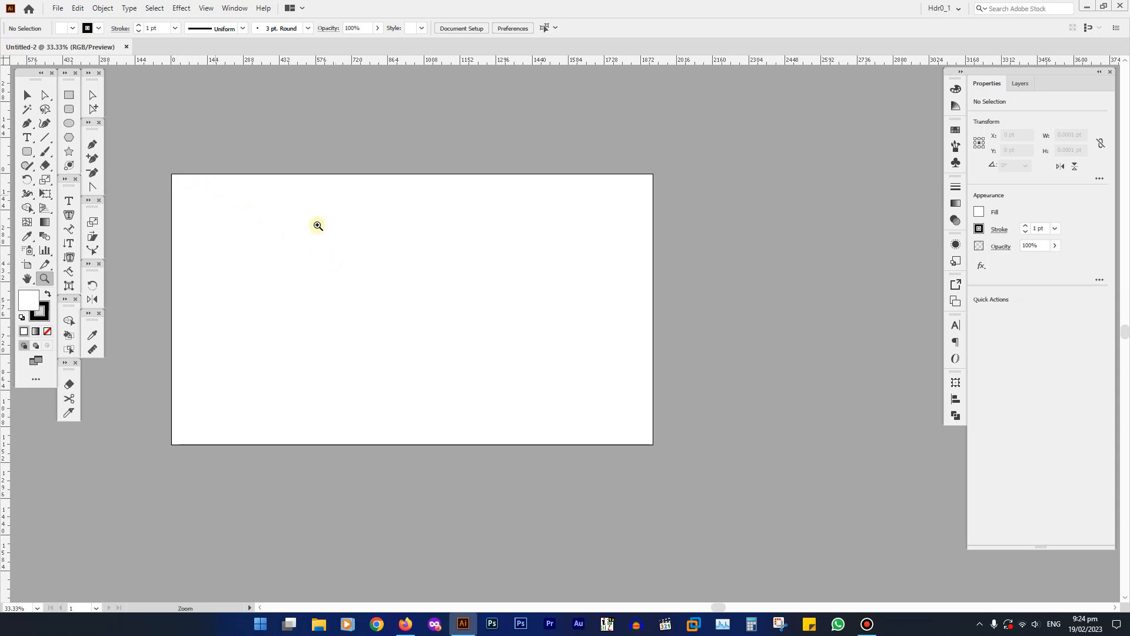
Magnify the artboard's upper-right corner to 201.99% in stages and zoom back out to 25%
left_click_drag(501, 162, 698, 325)
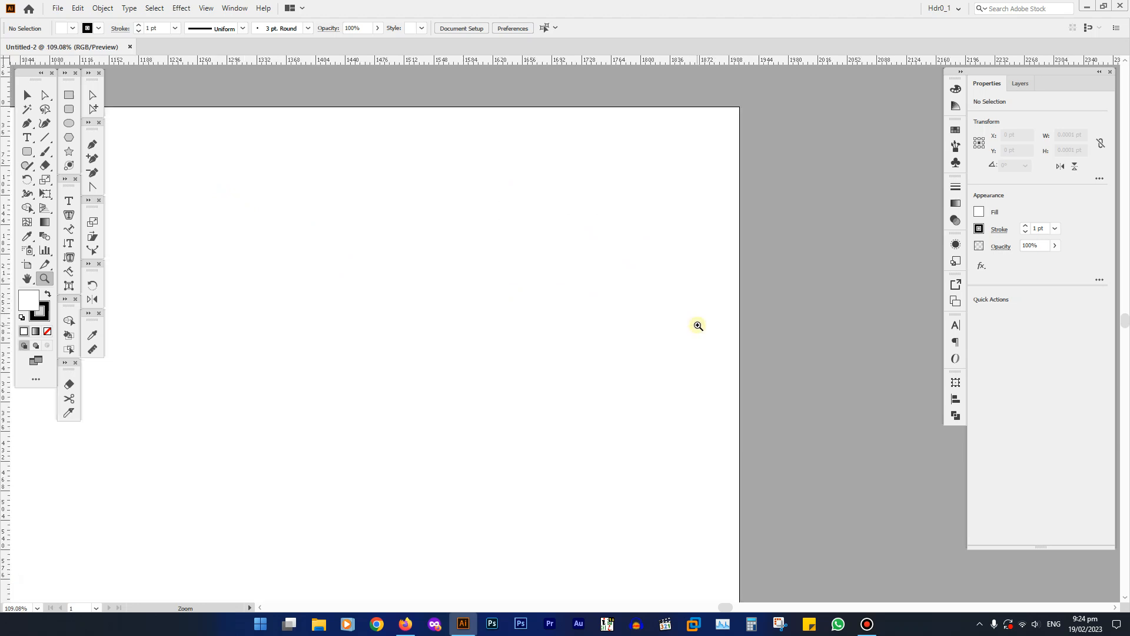
left_click_drag(628, 88, 853, 528)
left_click_drag(374, 110, 653, 465)
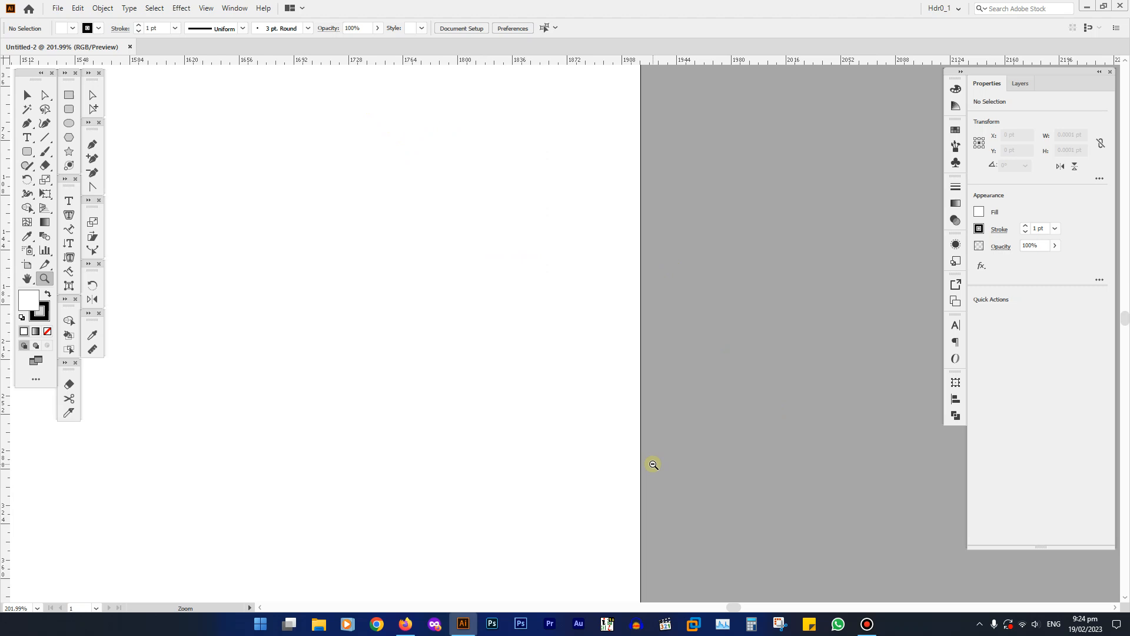
left_click(580, 376, "alt")
left_click(576, 375, "alt")
left_click(576, 375, "alt")
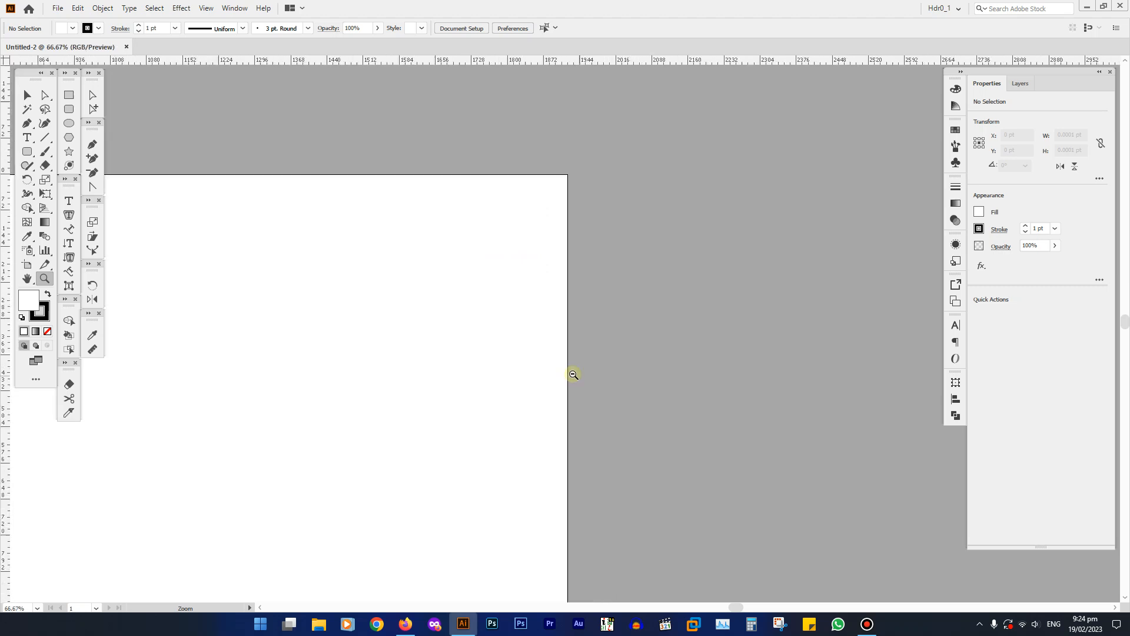
left_click(550, 371, "alt")
left_click(536, 376, "alt")
left_click_drag(384, 335, 403, 334)
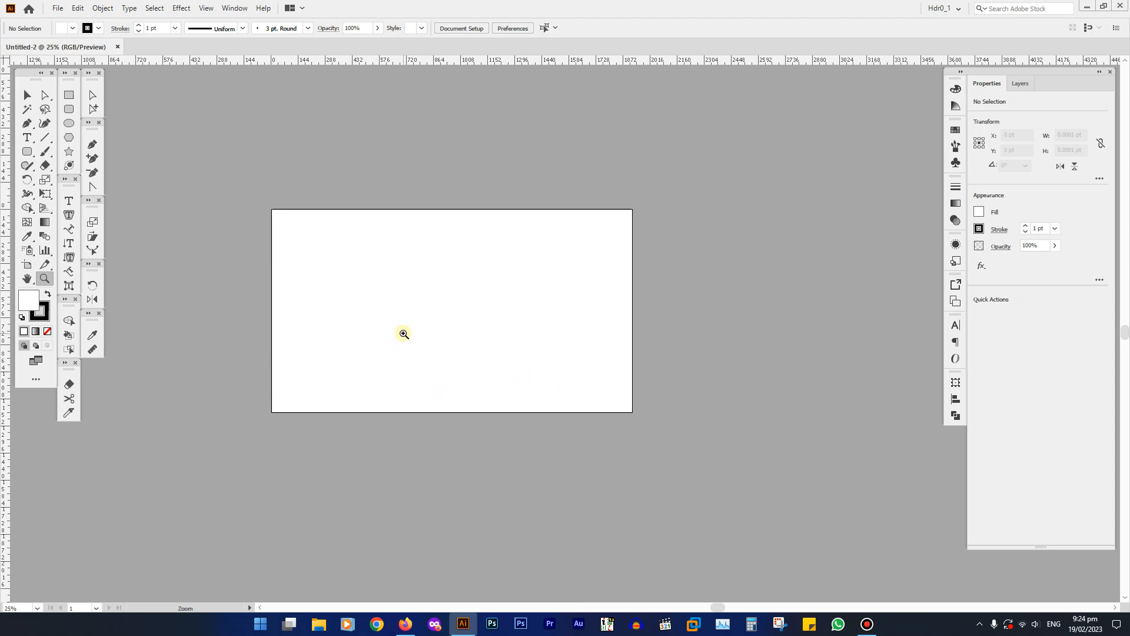
Draw a square about 261 pt wide in the artboard's upper-left area and fill it with dark purple 480086
left_click(69, 95)
left_click_drag(339, 226, 388, 275)
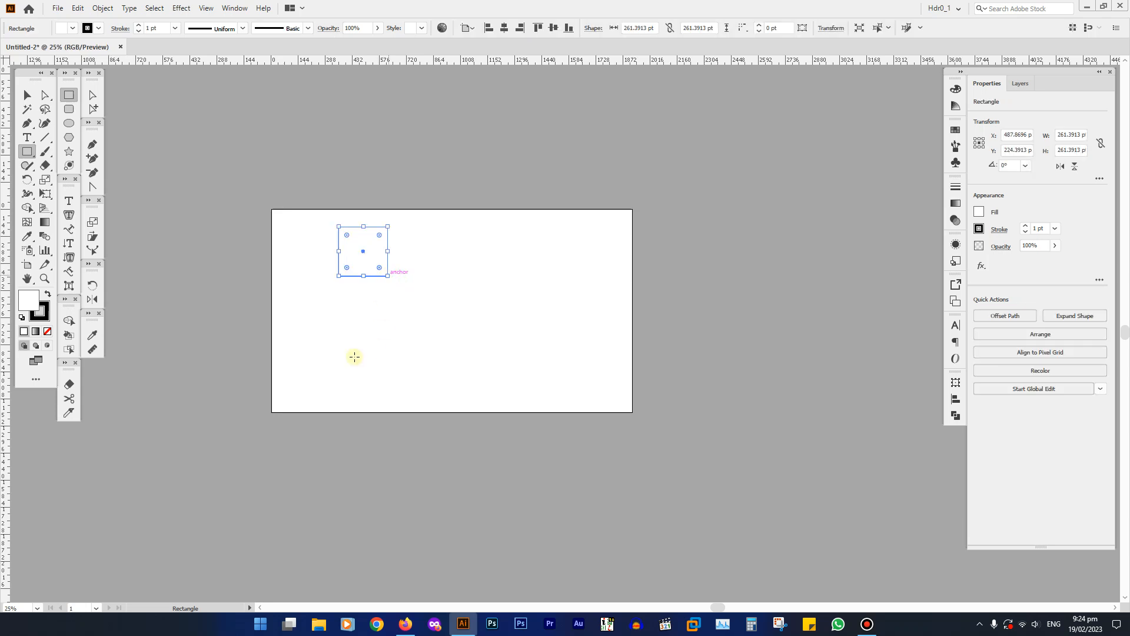
left_click(93, 334)
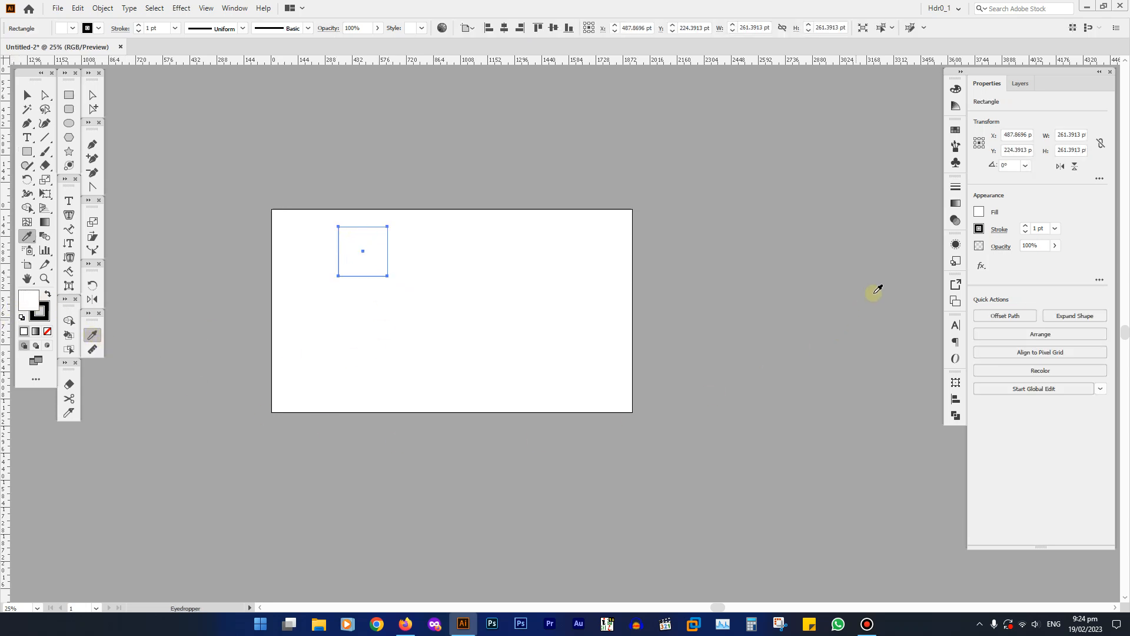
left_click(955, 88)
left_click(883, 194)
left_click(904, 192)
left_click(27, 95)
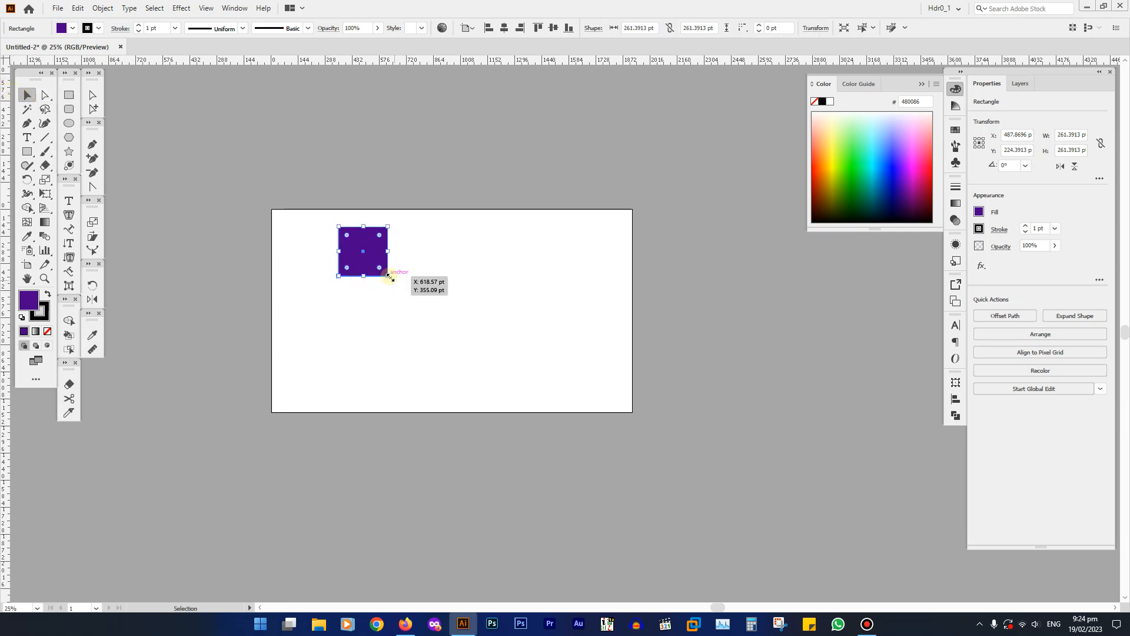
Magnify the square's upper-left corner to 3363.14% using temporary zoom while the Selection tool stays active
key("space")
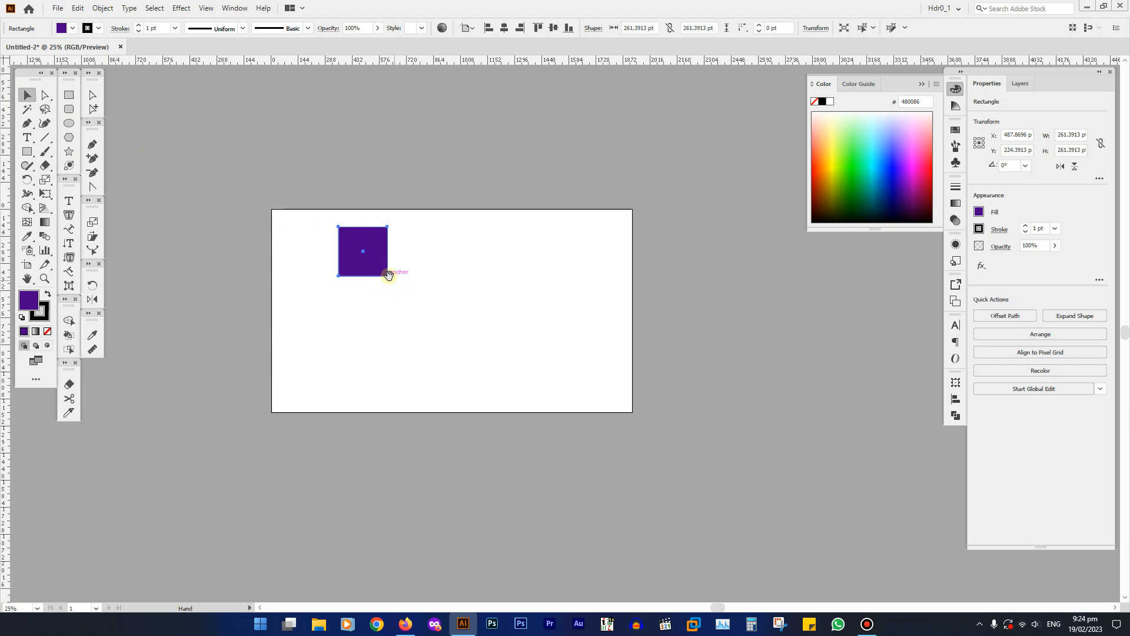
key("ctrl+space")
left_click_drag(328, 218, 412, 265)
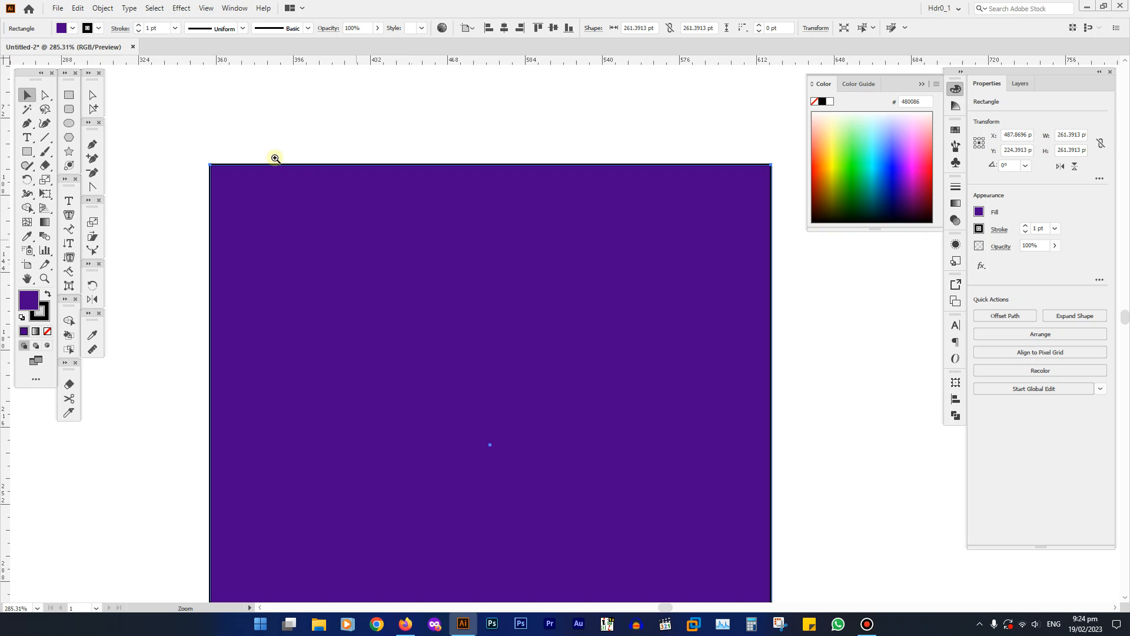
left_click_drag(181, 151, 426, 299)
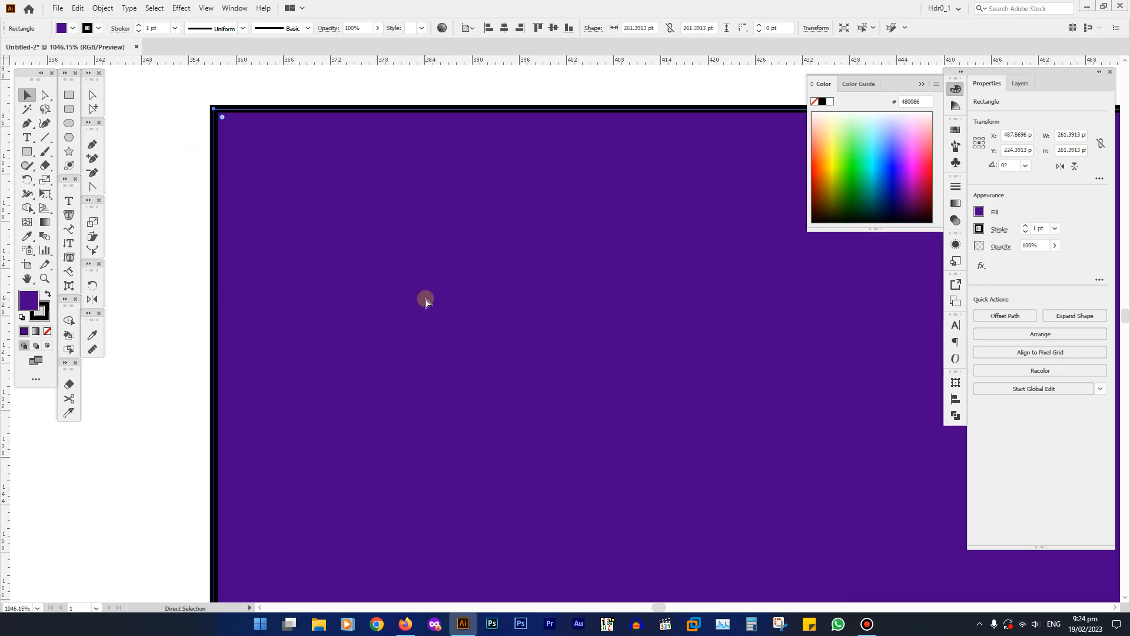
left_click_drag(197, 96, 380, 236)
left_click_drag(308, 185, 331, 247)
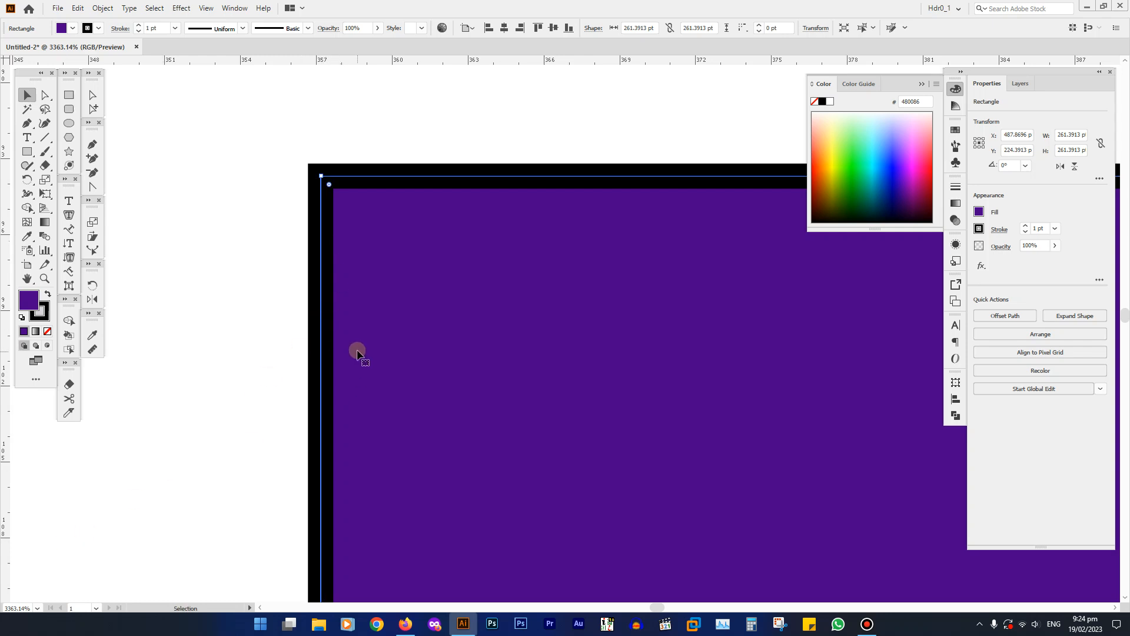
Review the list of preset zoom levels and pan slightly around the square's magnified corner
left_click(38, 608)
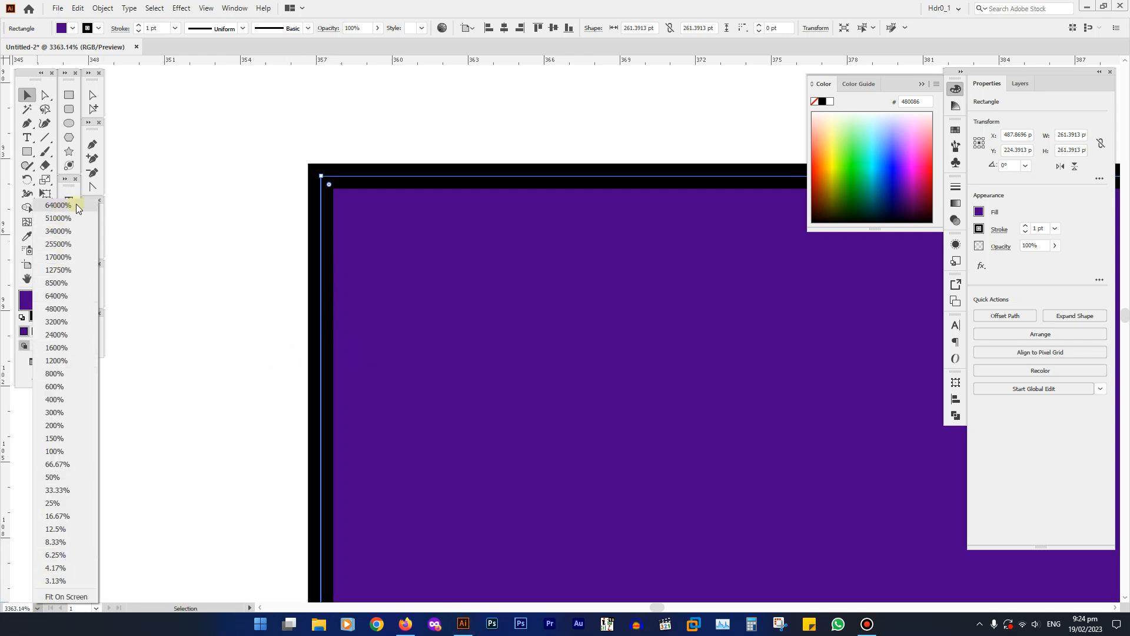
left_click(400, 224)
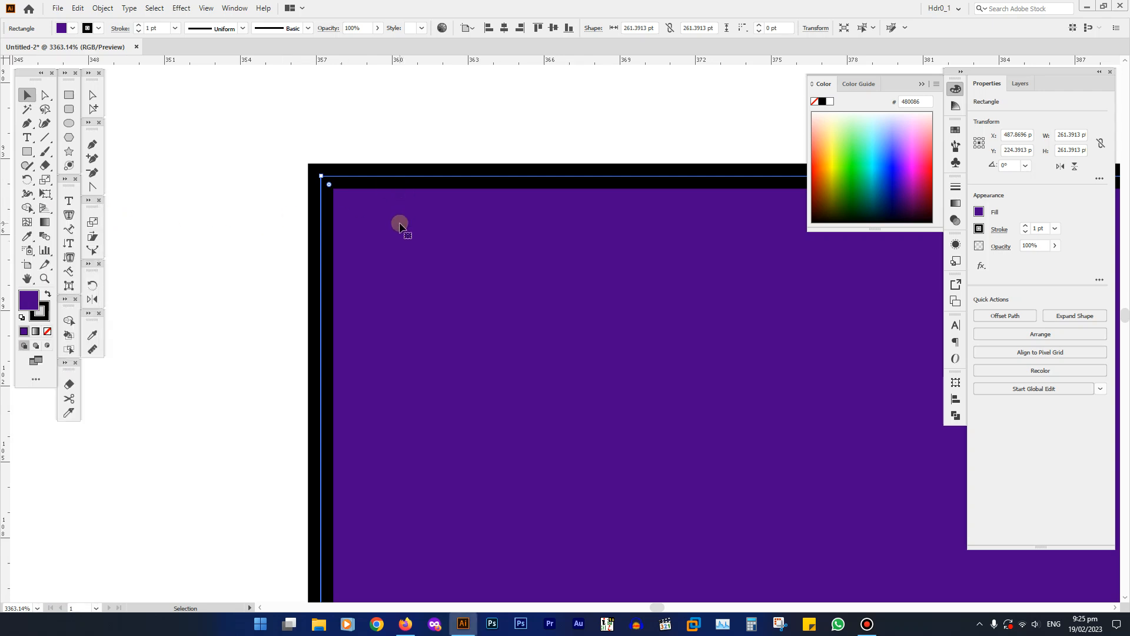
key("space")
left_click_drag(410, 227, 382, 243)
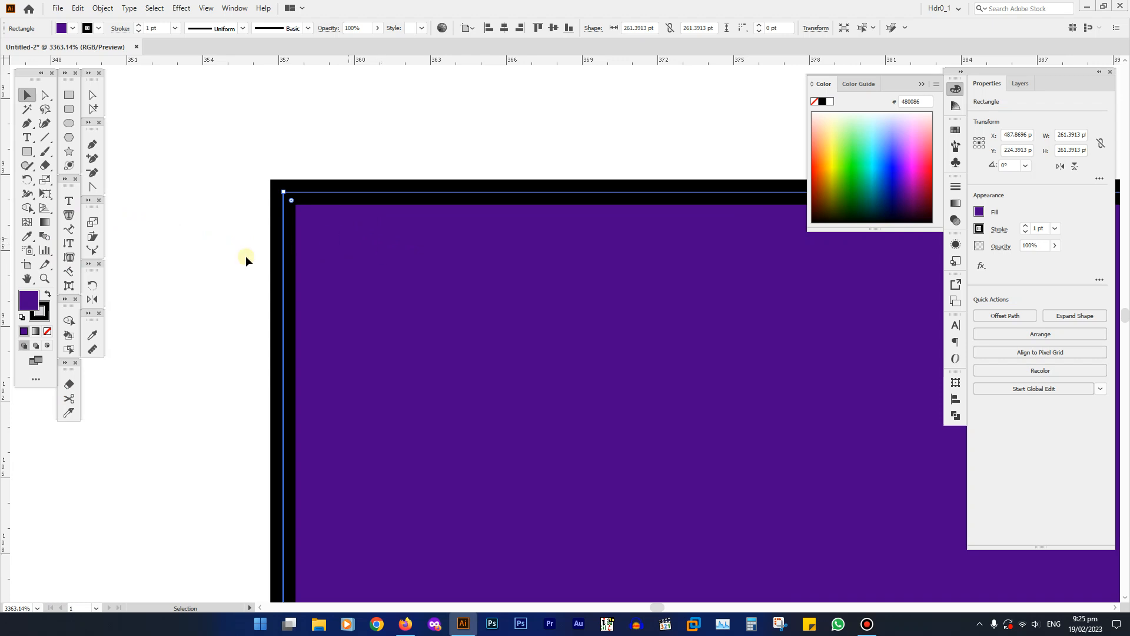
Zoom out from the corner to 100% and pan until the whole square is in view
key("ctrl+minus")
key("ctrl+minus")
key("ctrl+minus")
key("ctrl+minus")
key("ctrl+minus")
key("ctrl+minus")
key("ctrl+minus")
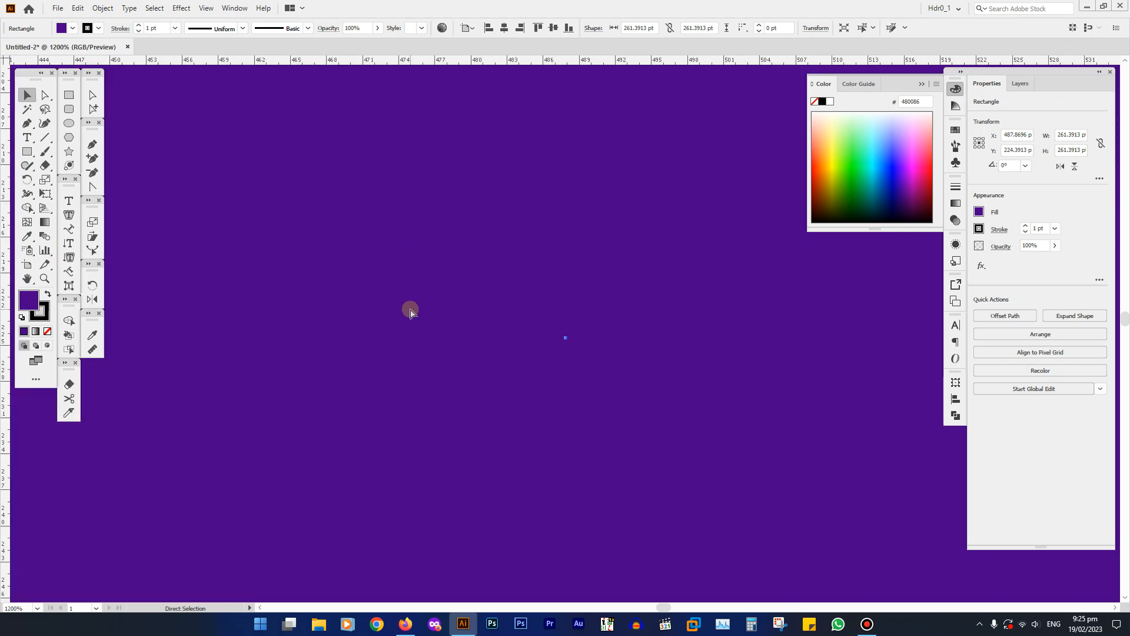
left_click_drag(427, 312, 270, 351)
left_click(270, 351, "ctrl+alt")
left_click(271, 350, "ctrl+alt")
left_click(271, 350, "ctrl+alt")
left_click_drag(521, 339, 226, 321)
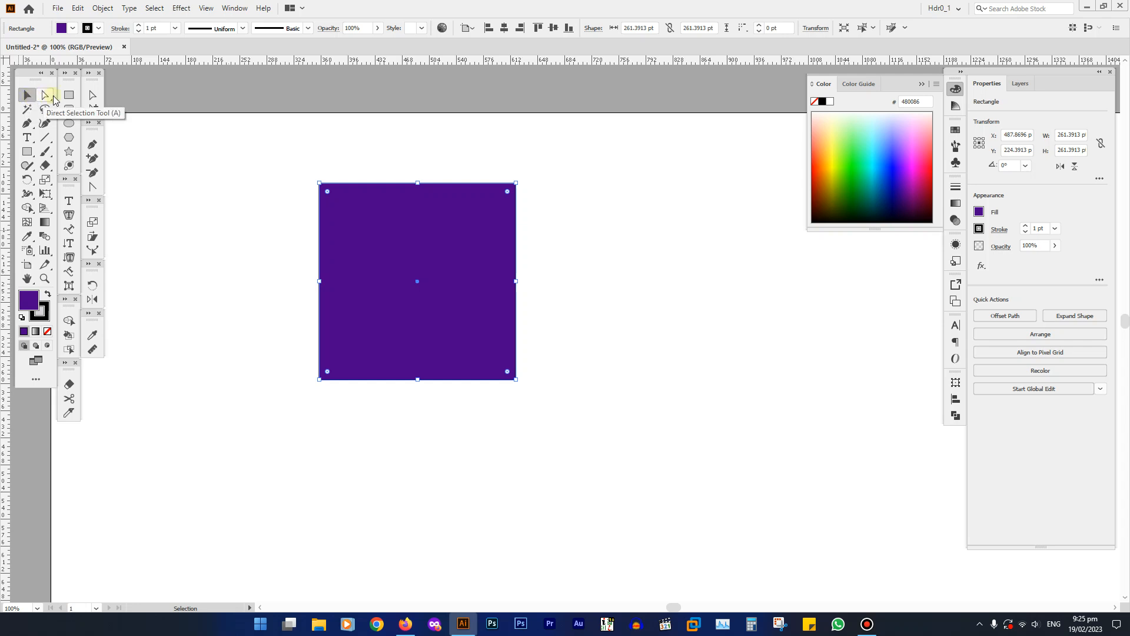
Move the whole square with the Selection tool to about X 447 pt, Y 233 pt
left_click_drag(447, 222, 517, 260)
left_click_drag(537, 302, 402, 282)
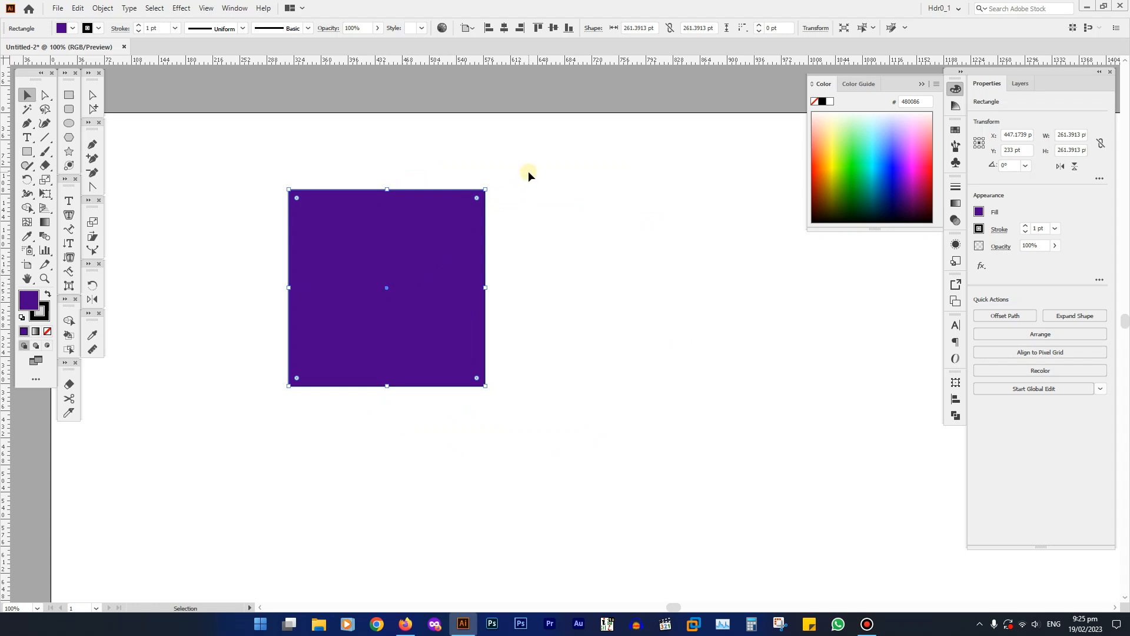
Magnify the square's upper-right corner to 2894.54% and select only its anchor point with the Direct Selection tool
left_click(46, 96)
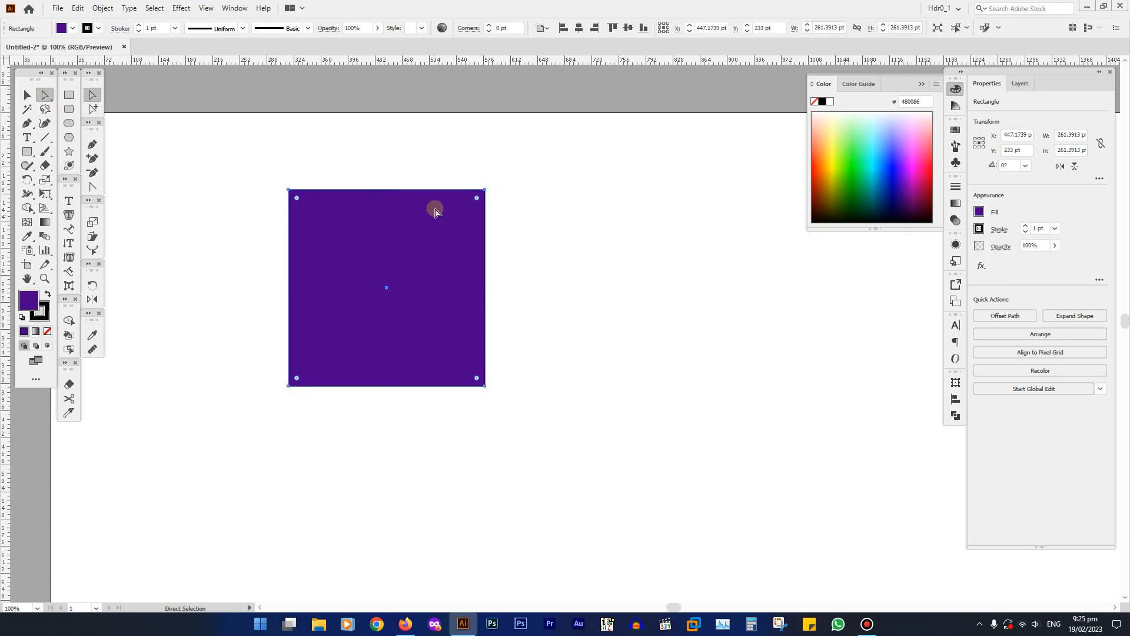
key("ctrl+space")
left_click_drag(457, 177, 545, 245)
left_click_drag(356, 177, 431, 265)
left_click_drag(416, 206, 593, 343)
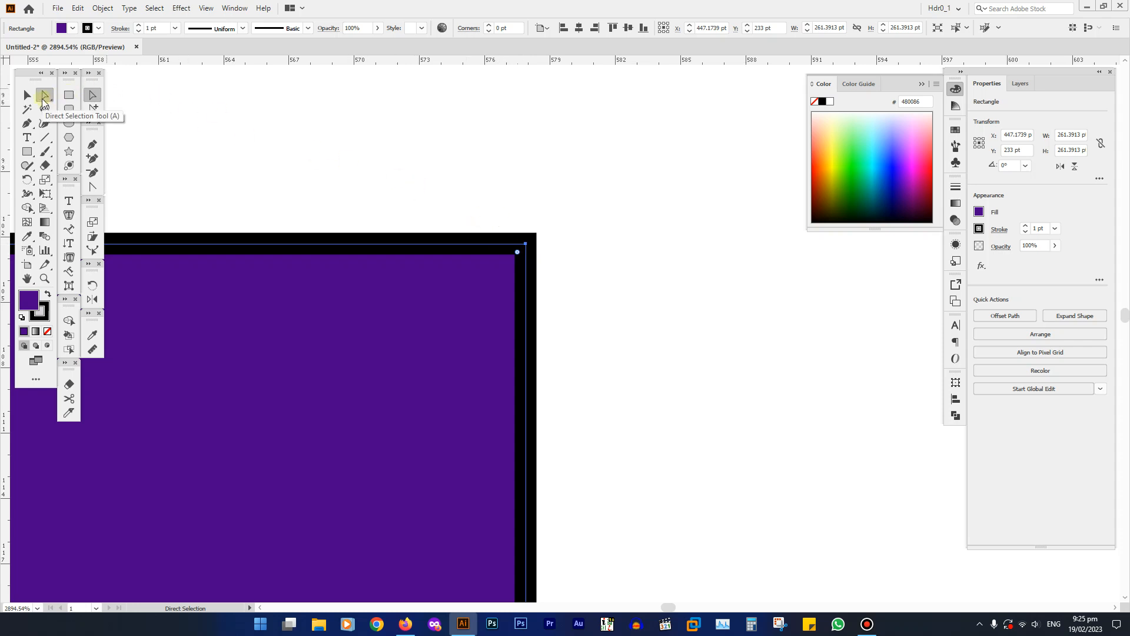
left_click(613, 291)
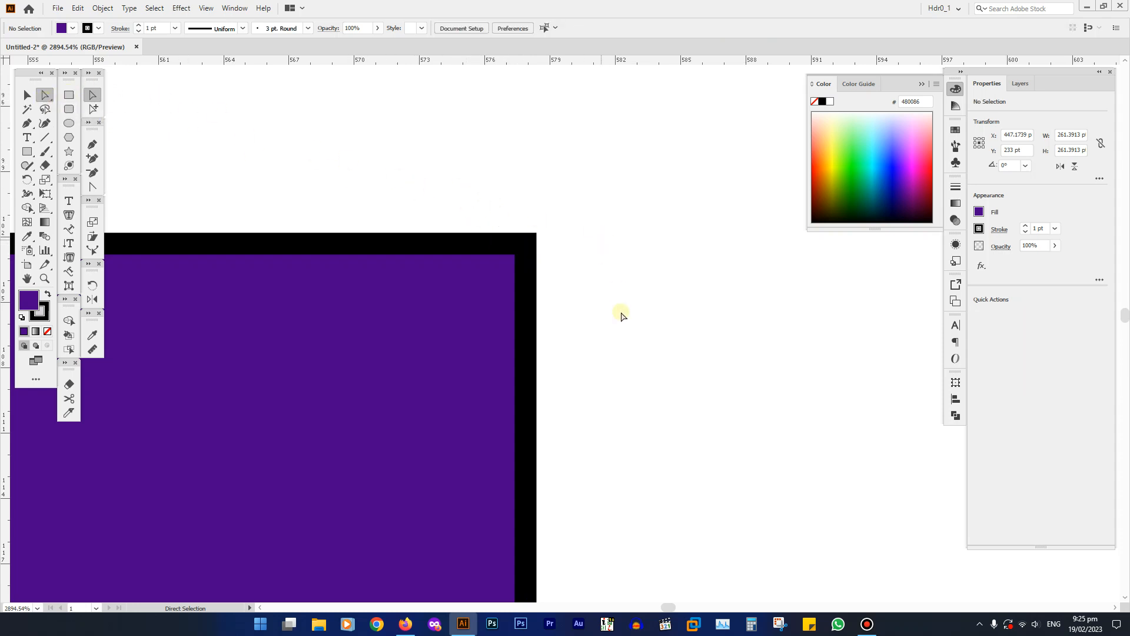
left_click(526, 246)
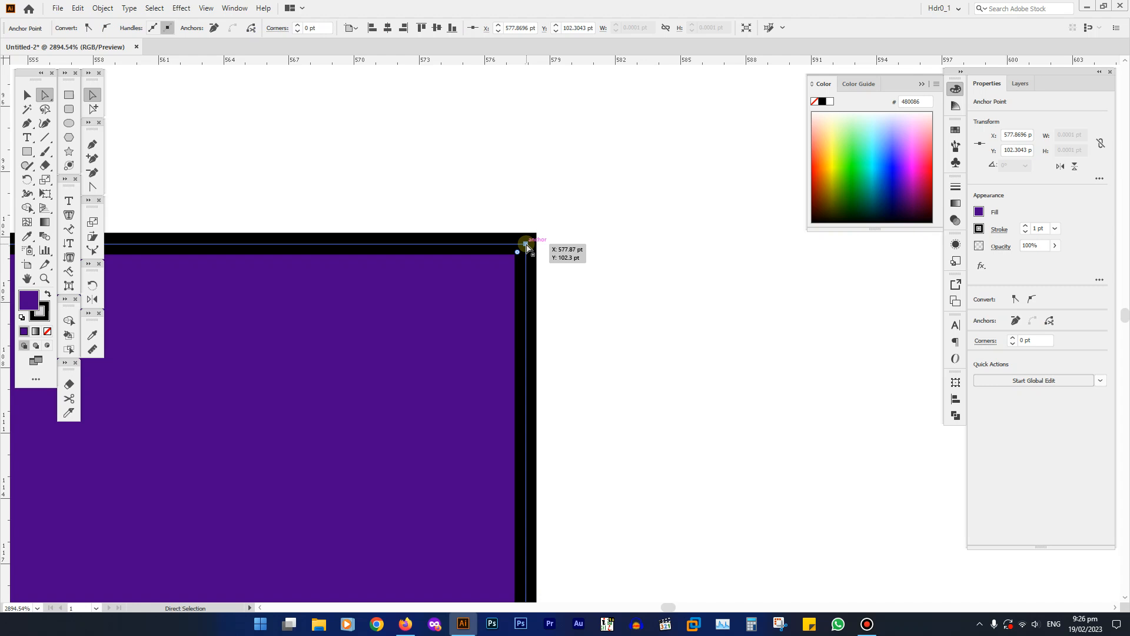
Zoom out from the corner to 33.33% and back in to 300% in preset increments
key("ctrl+minus")
key("ctrl+minus")
key("ctrl+minus")
key("ctrl+minus")
key("ctrl+minus")
key("ctrl+minus")
key("ctrl+minus")
key("ctrl+minus")
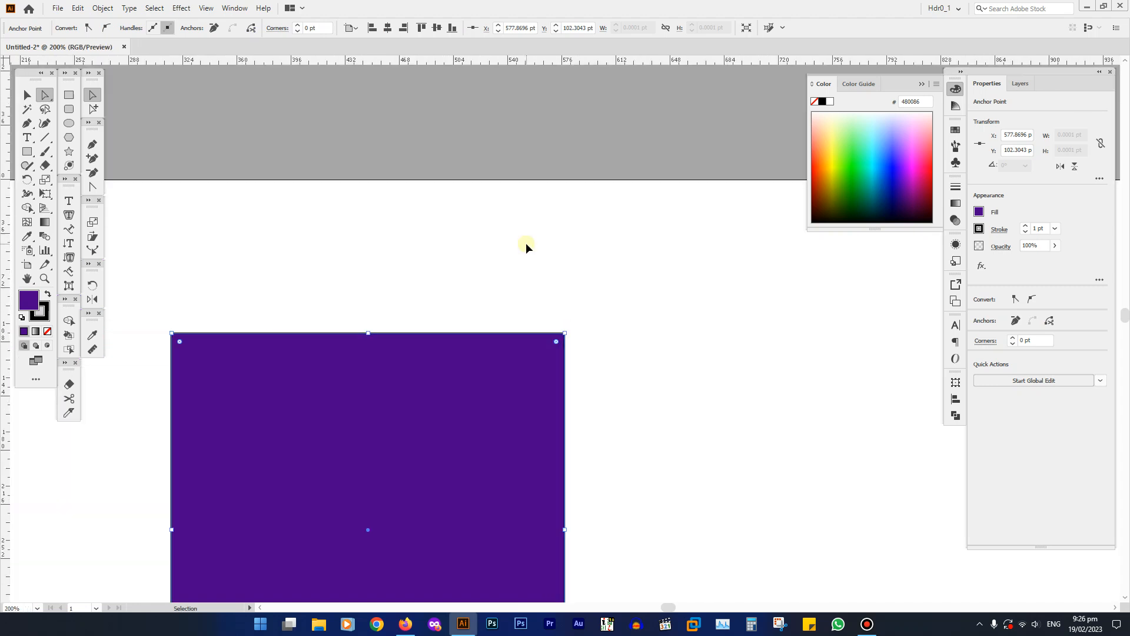
key("ctrl+minus")
key("ctrl+minus")
key("ctrl+minus")
key("ctrl+minus")
key("ctrl+minus")
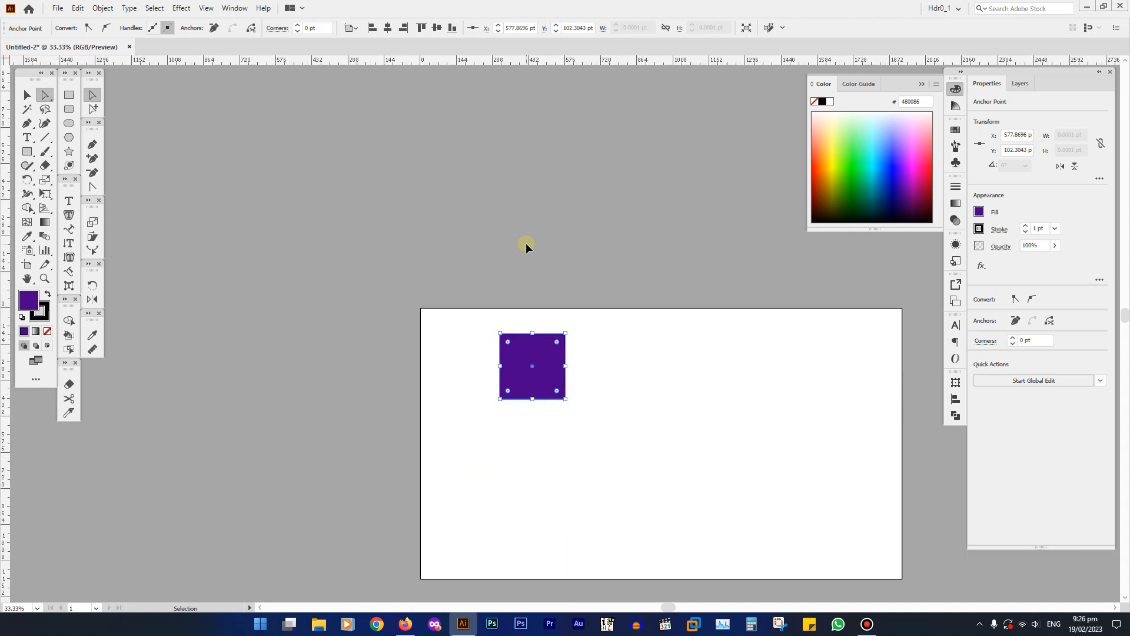
key("ctrl+plus")
key("ctrl+plus")
key("ctrl+plus")
key("ctrl+plus")
key("ctrl+plus")
key("ctrl+plus")
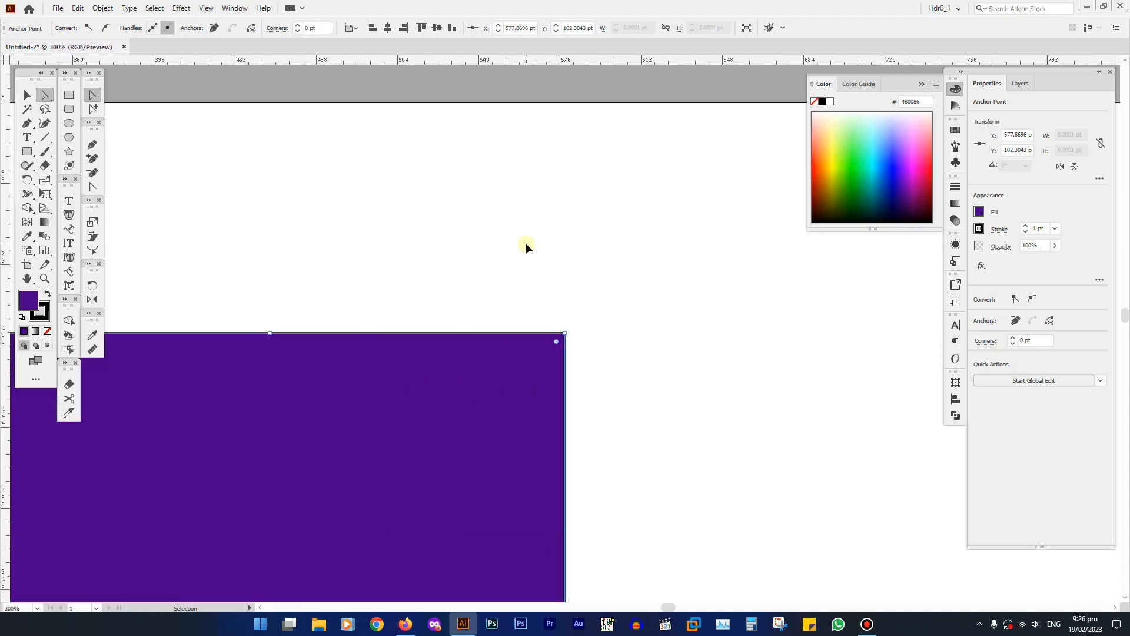
Move the upper-right anchor point to about X 666 pt, Y 48 pt, and the whole shape to about X 470 pt, Y 230 pt
key("ctrl+minus")
key("ctrl+minus")
key("ctrl+minus")
key("ctrl+minus")
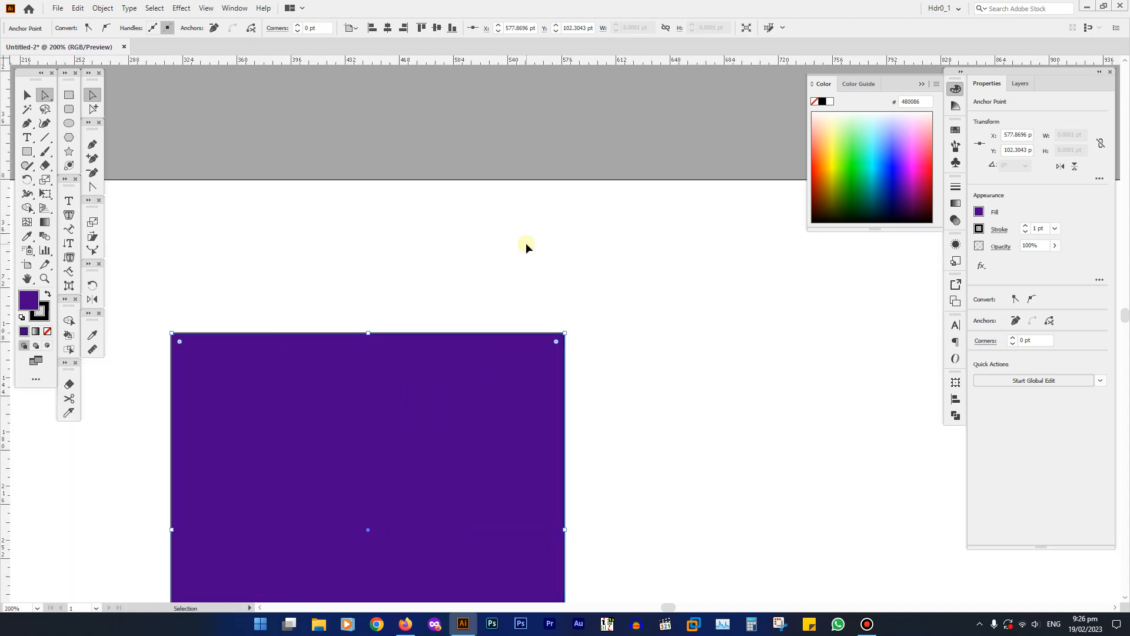
left_click_drag(575, 305, 537, 257)
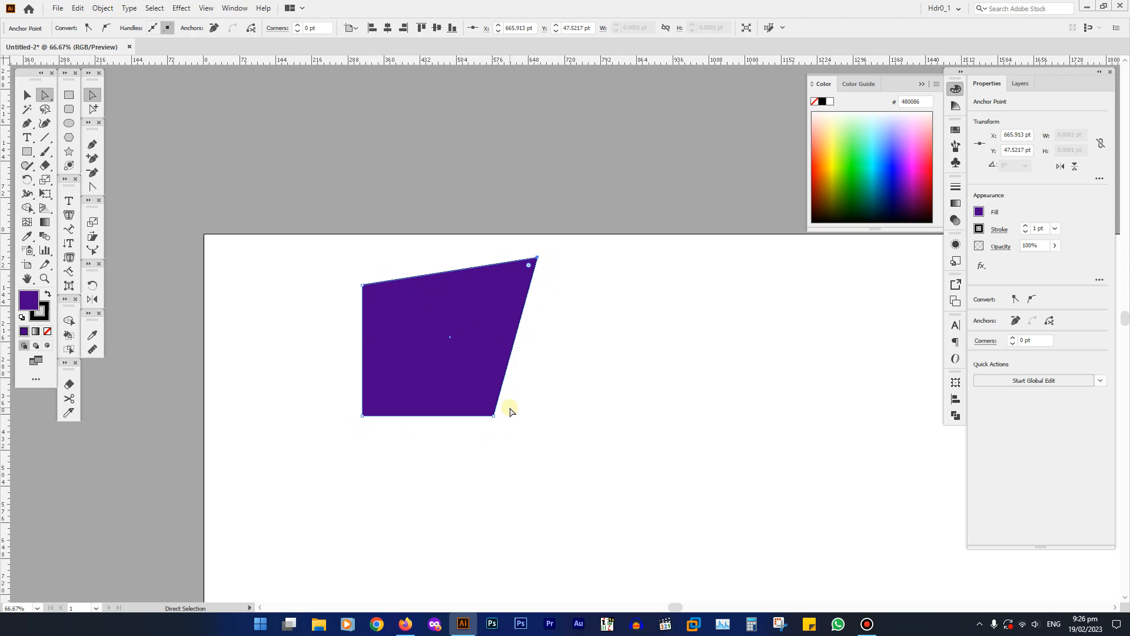
left_click(28, 95)
left_click_drag(411, 320, 401, 336)
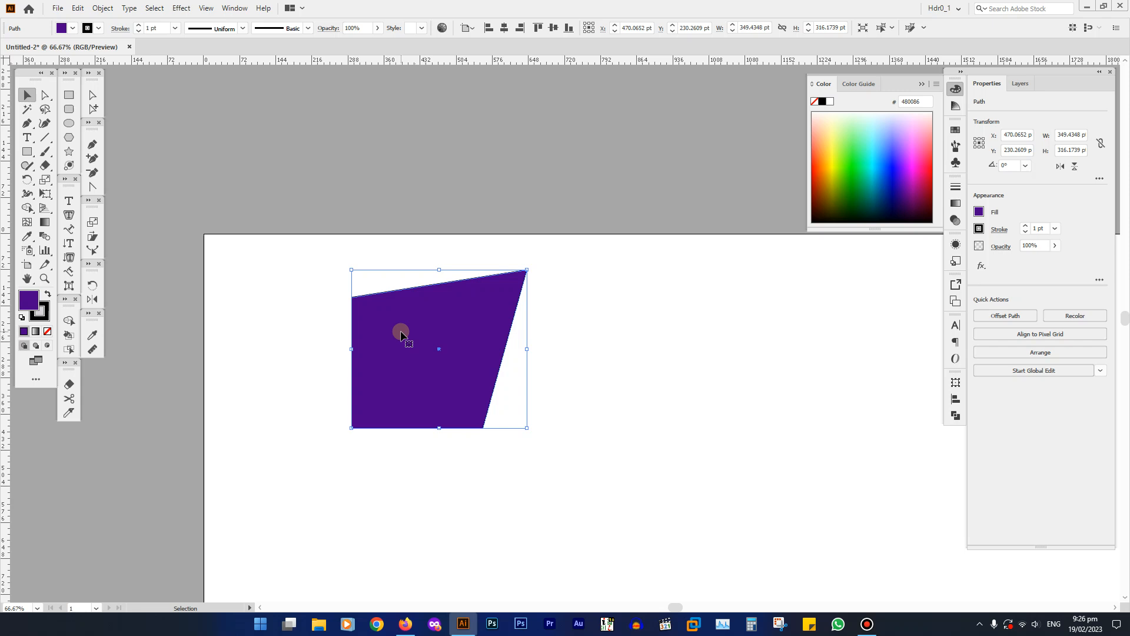
Paint a rough circle beside the purple shape with the Paintbrush, choose green 3AD600, and scribble zigzag strokes inside the circle
left_click(45, 151)
mouse_move(616, 349)
left_mouse_down()
mouse_move(661, 311)
mouse_move(792, 381)
mouse_move(730, 480)
mouse_move(603, 444)
mouse_move(591, 385)
mouse_move(615, 343)
left_mouse_up()
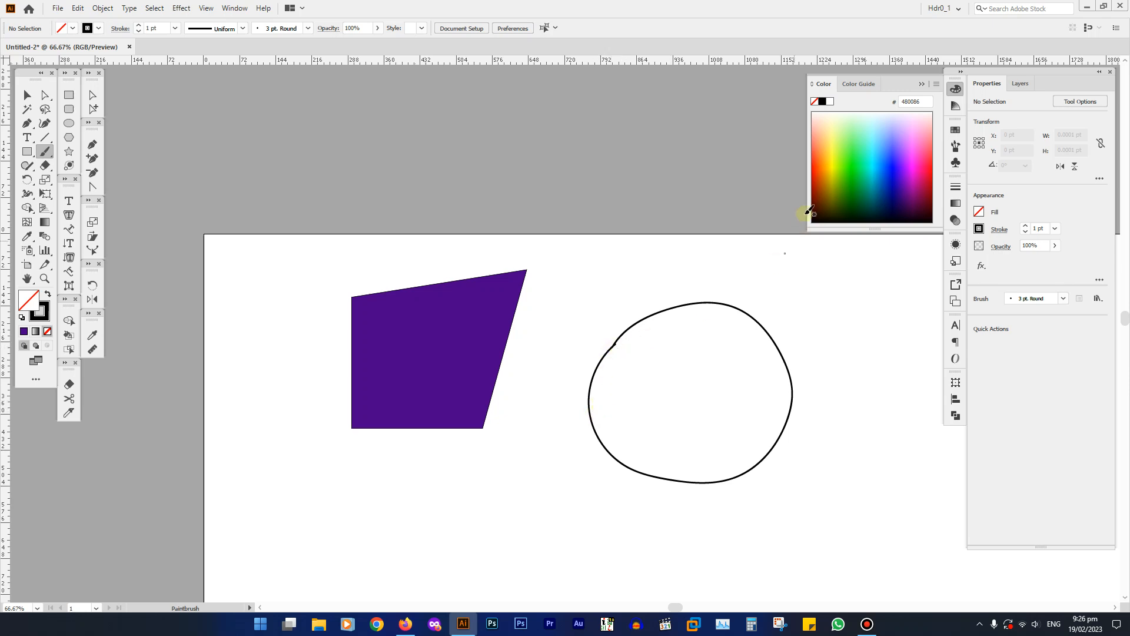
left_click(850, 171)
mouse_move(612, 348)
left_mouse_down()
mouse_move(694, 314)
mouse_move(623, 362)
mouse_move(731, 328)
mouse_move(689, 377)
left_mouse_up()
mouse_move(627, 415)
left_mouse_down()
mouse_move(684, 420)
mouse_move(756, 406)
mouse_move(744, 432)
left_mouse_up()
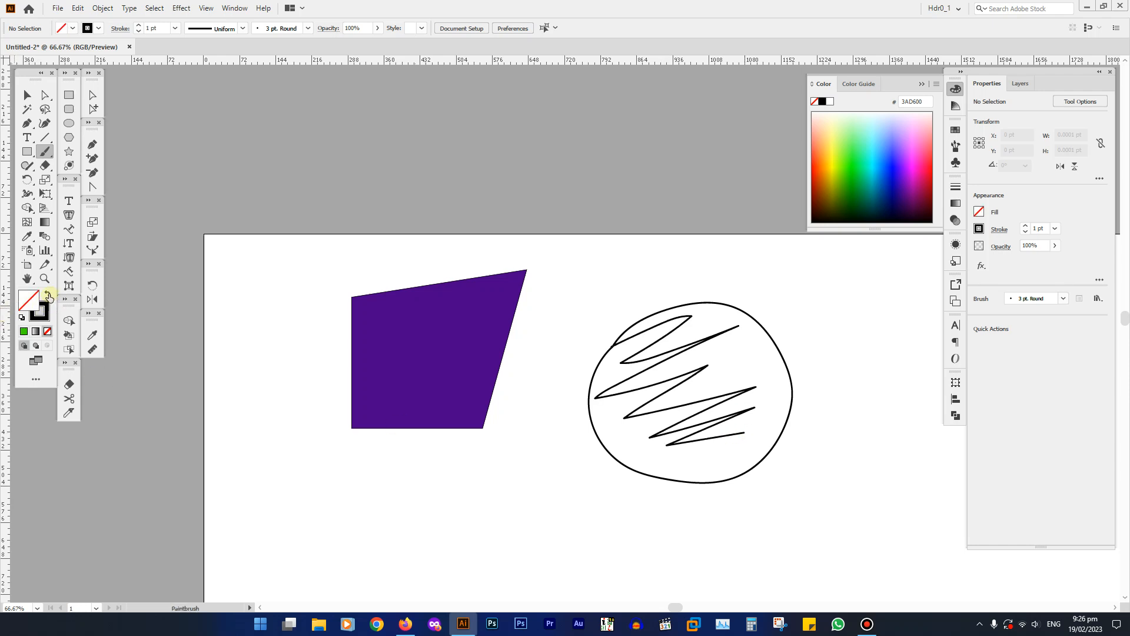
Set the Paintbrush stroke to bright green 18FF82 and scribble over the black zigzags inside the circle
left_click(44, 314)
left_click(865, 156)
mouse_move(665, 325)
left_mouse_down()
mouse_move(632, 438)
mouse_move(696, 322)
mouse_move(715, 465)
mouse_move(770, 380)
mouse_move(680, 378)
mouse_move(638, 349)
mouse_move(628, 374)
mouse_move(689, 382)
mouse_move(703, 370)
mouse_move(706, 409)
left_mouse_up()
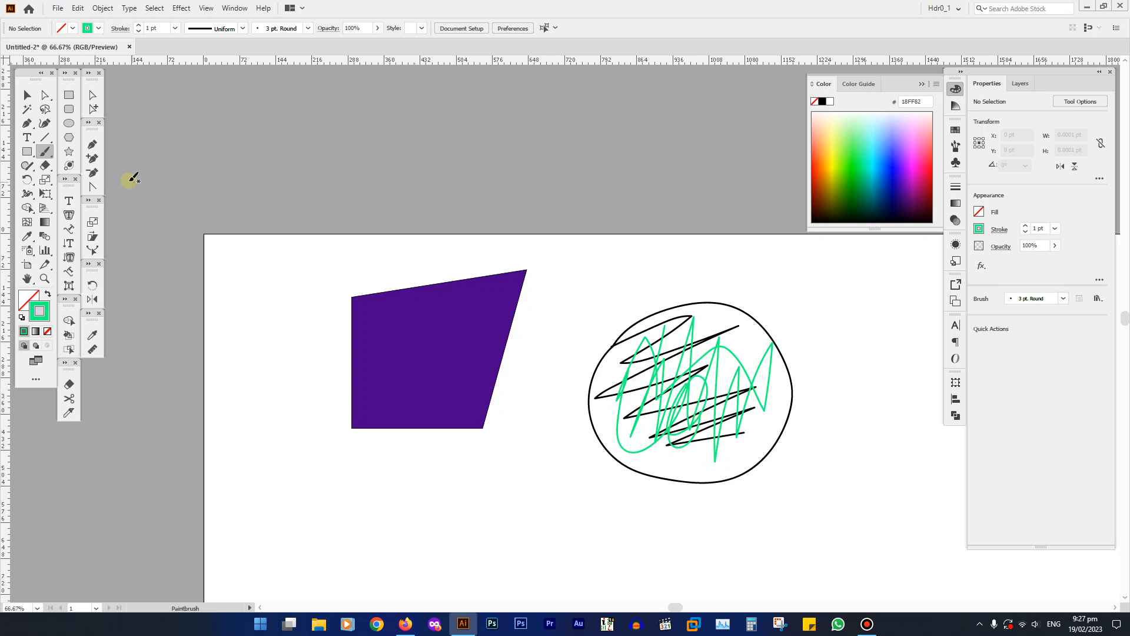
Draw a square about 212 pt wide on the empty artboard area below the purple shape
left_click(69, 94)
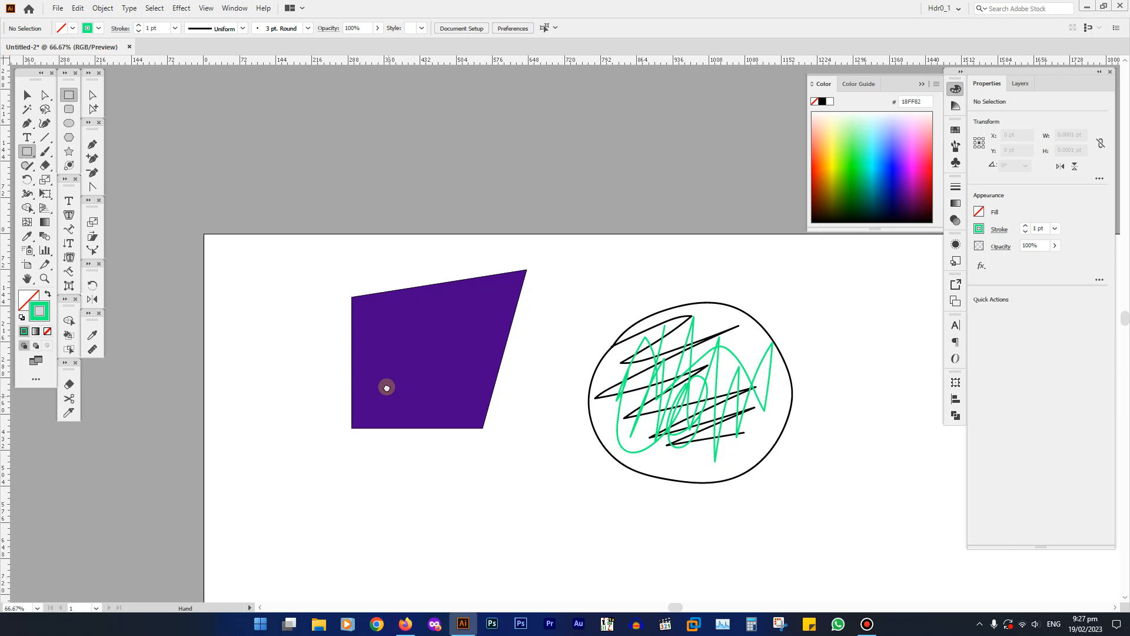
scroll(353, 353, "down", 4)
mouse_move(337, 335)
left_mouse_down()
mouse_move(429, 409)
mouse_move(444, 442)
left_mouse_up()
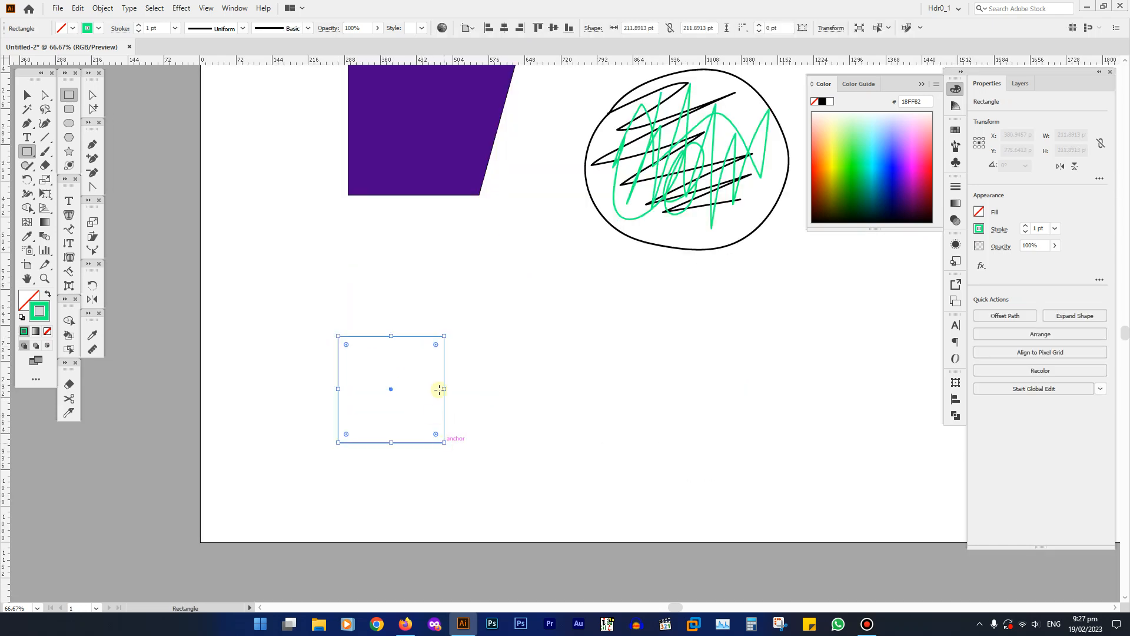
Give the new square a near-black 100200 stroke with a weight of 14 pt and view it at 100%
key("ctrl+space")
left_click_drag(406, 301, 539, 440)
left_click_drag(363, 294, 456, 330)
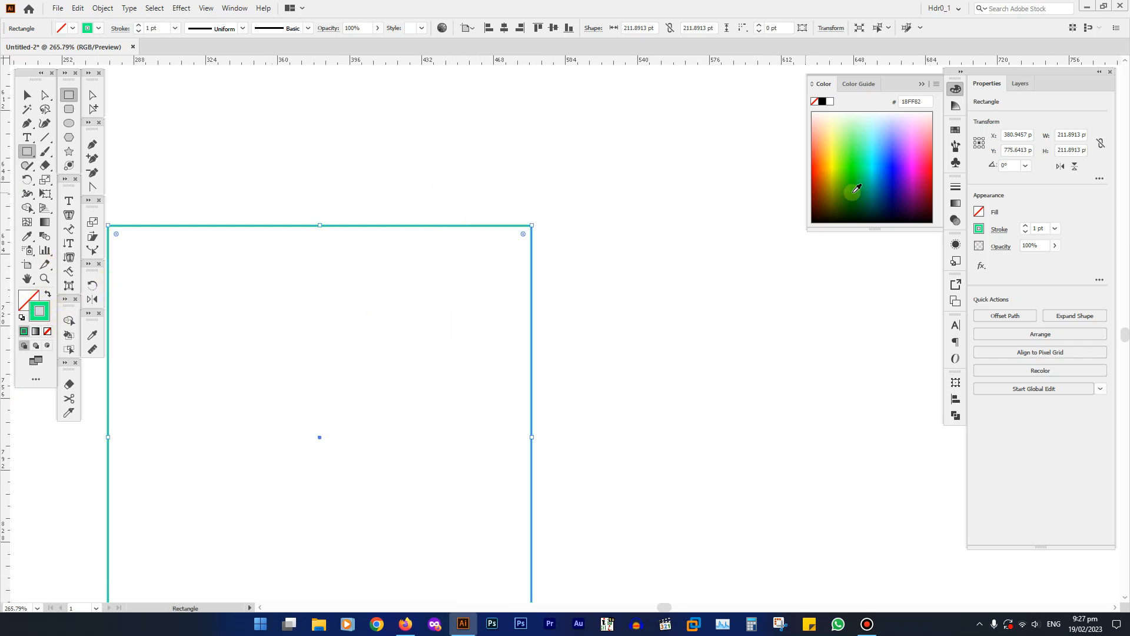
left_click(818, 215)
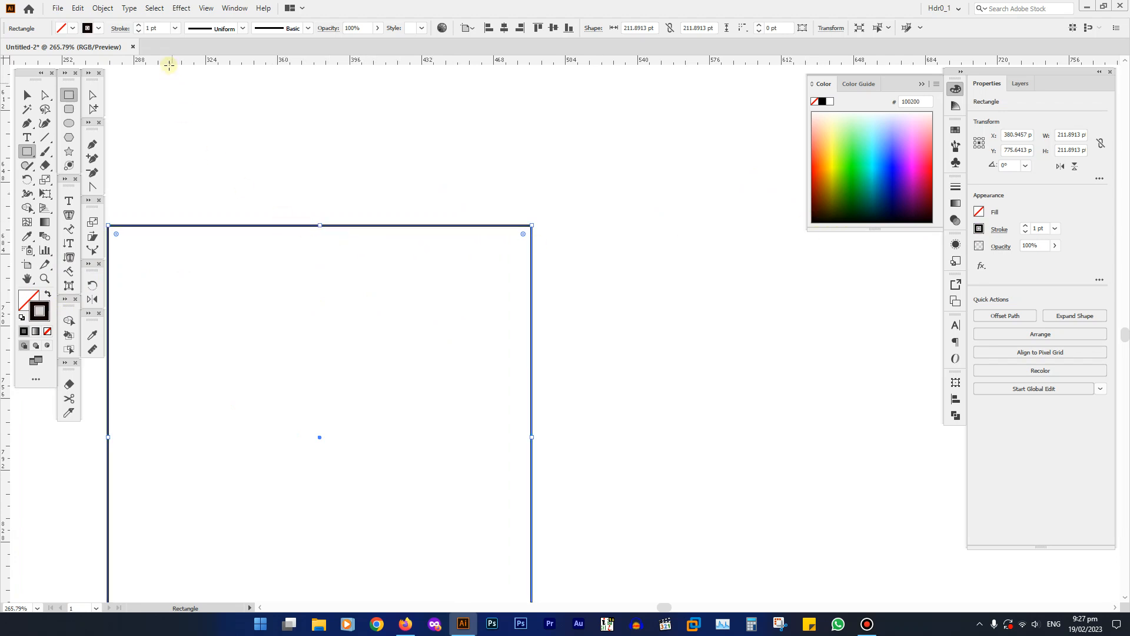
left_click(175, 29)
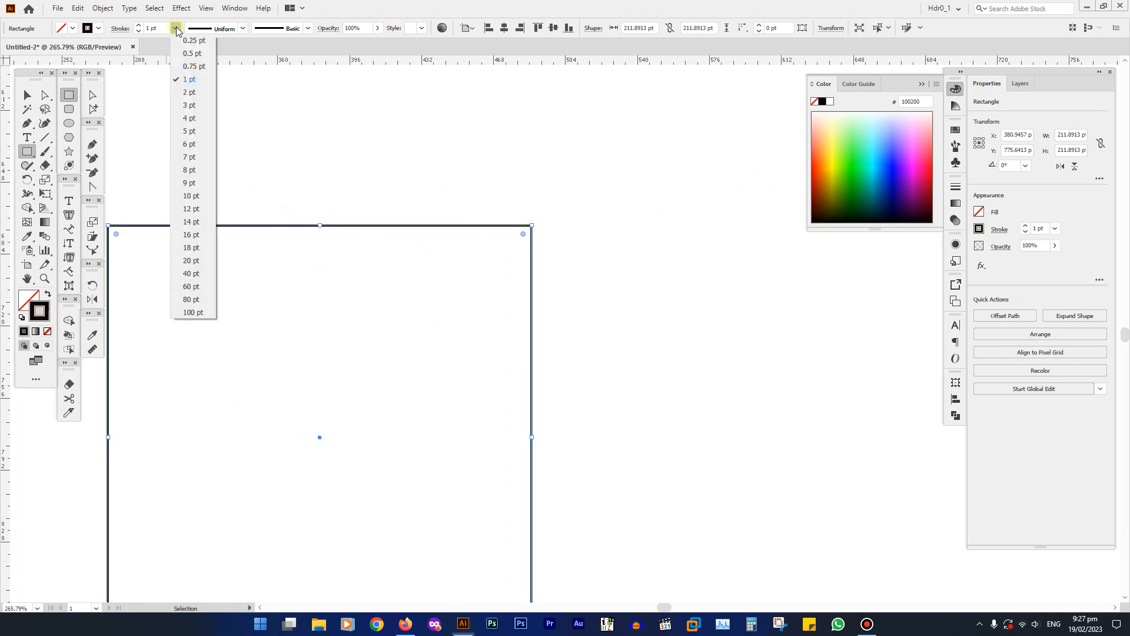
left_click(191, 221)
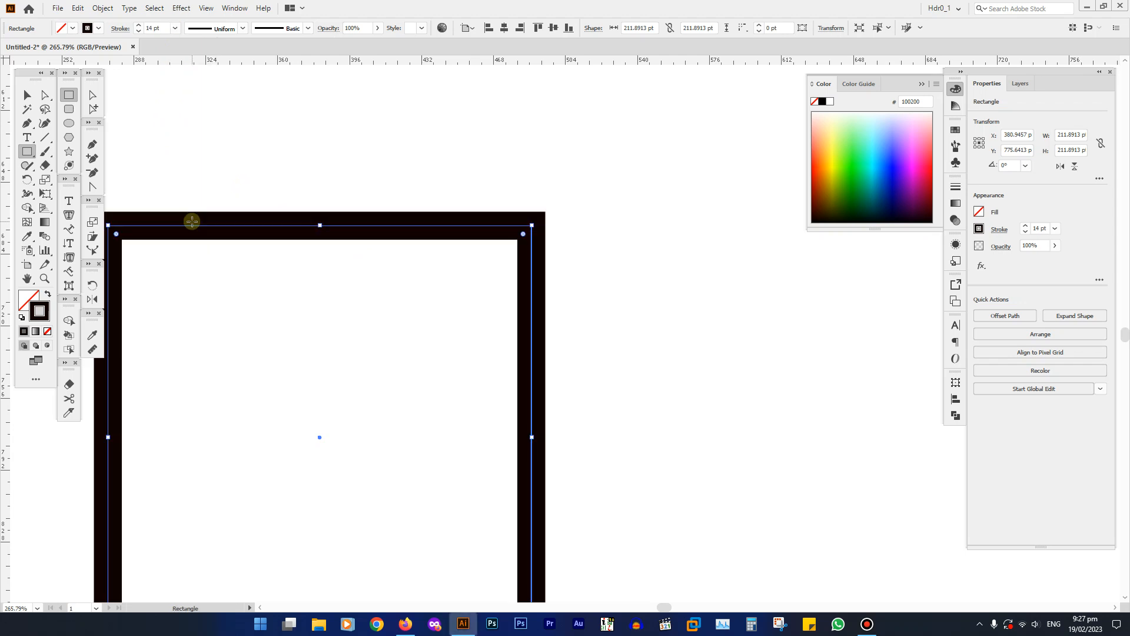
key("ctrl+1")
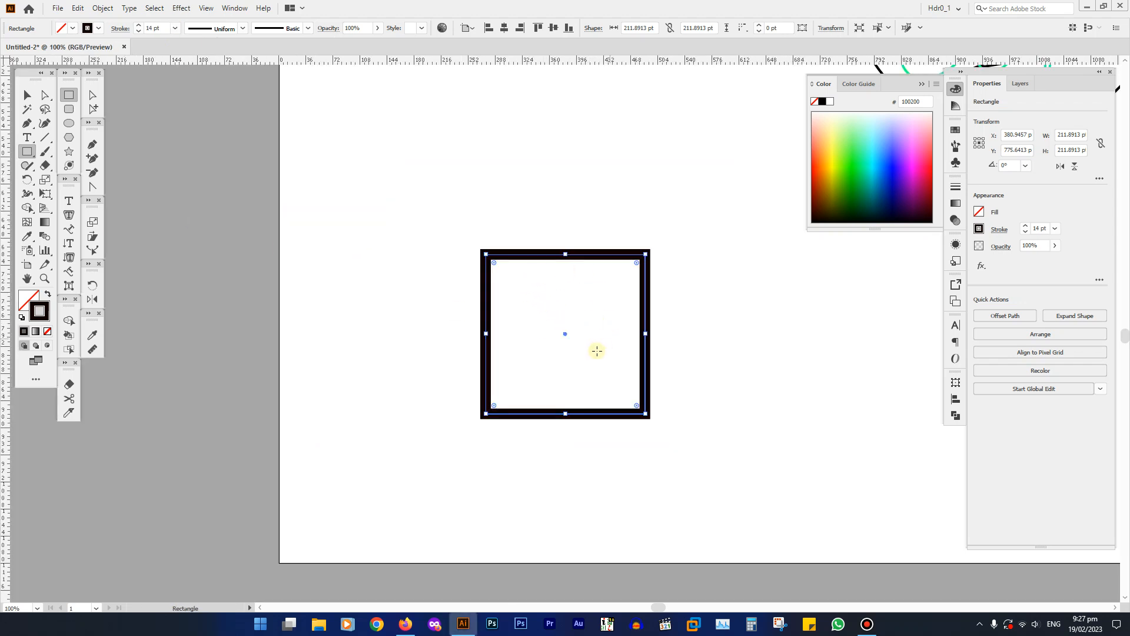
Select the square with a marquee using the Selection tool and fill it with light green 68FF81
left_click(26, 95)
left_click(424, 207)
left_click_drag(425, 207, 686, 301)
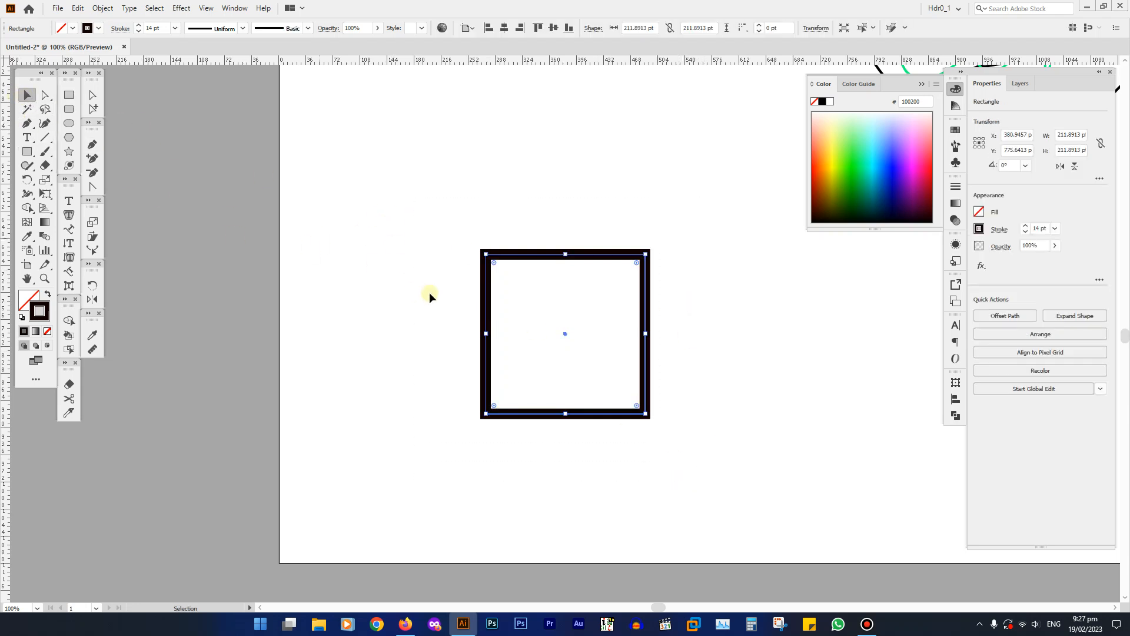
left_click(404, 194)
left_click_drag(415, 205, 747, 498)
left_click(24, 303)
left_click_drag(889, 151, 849, 163)
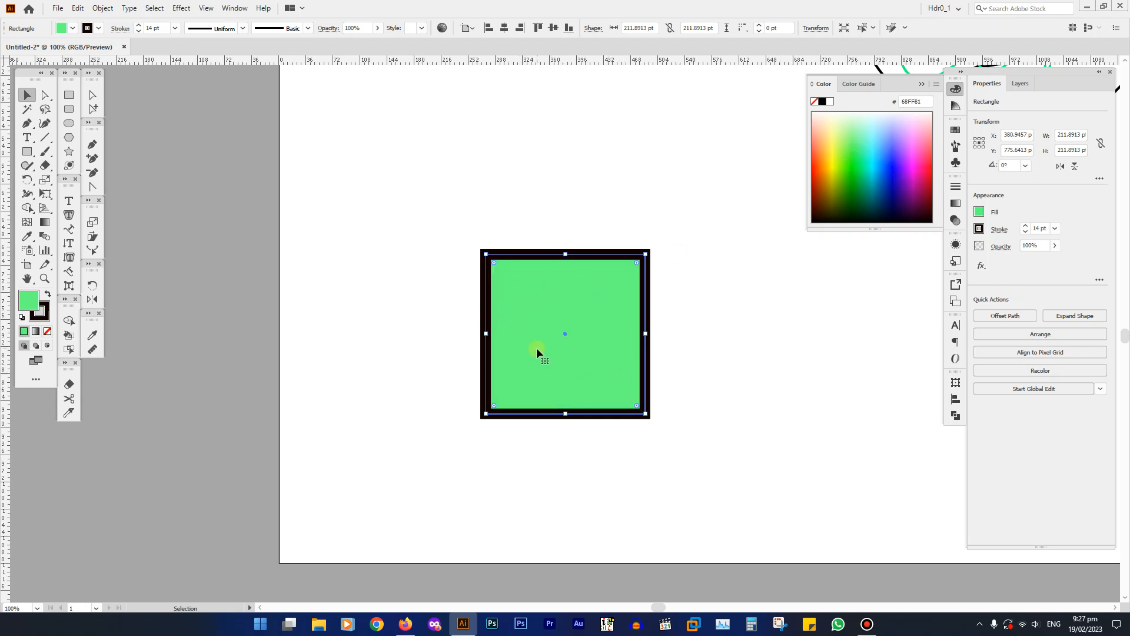
Try several stroke colors on the square, ending with dark purple 6F0076
left_click(43, 322)
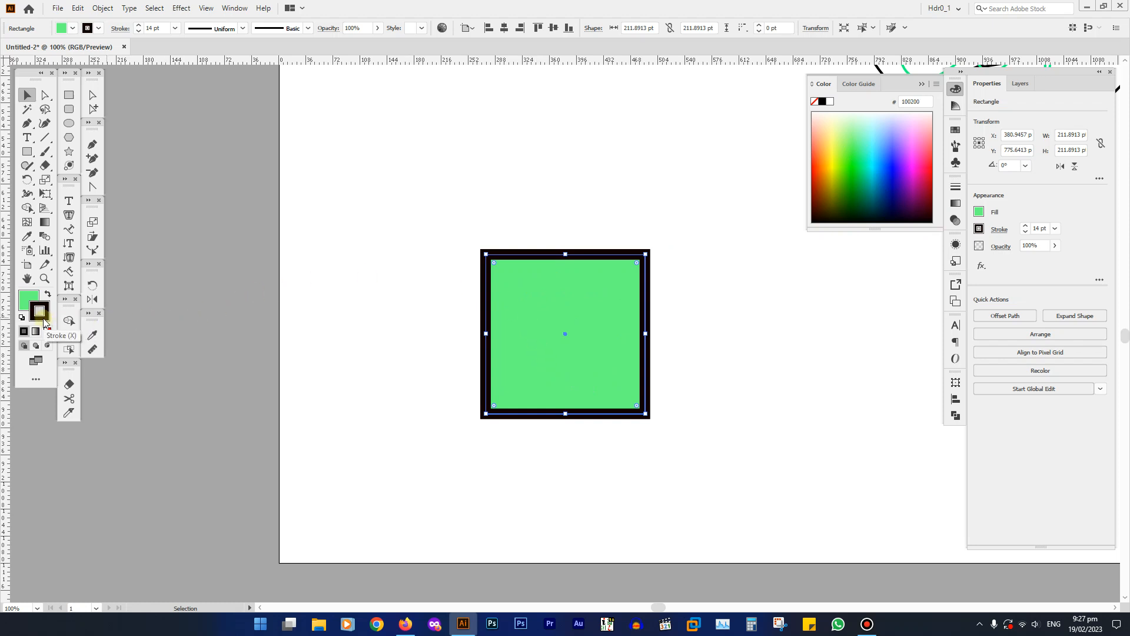
left_click(864, 151)
left_click(893, 137)
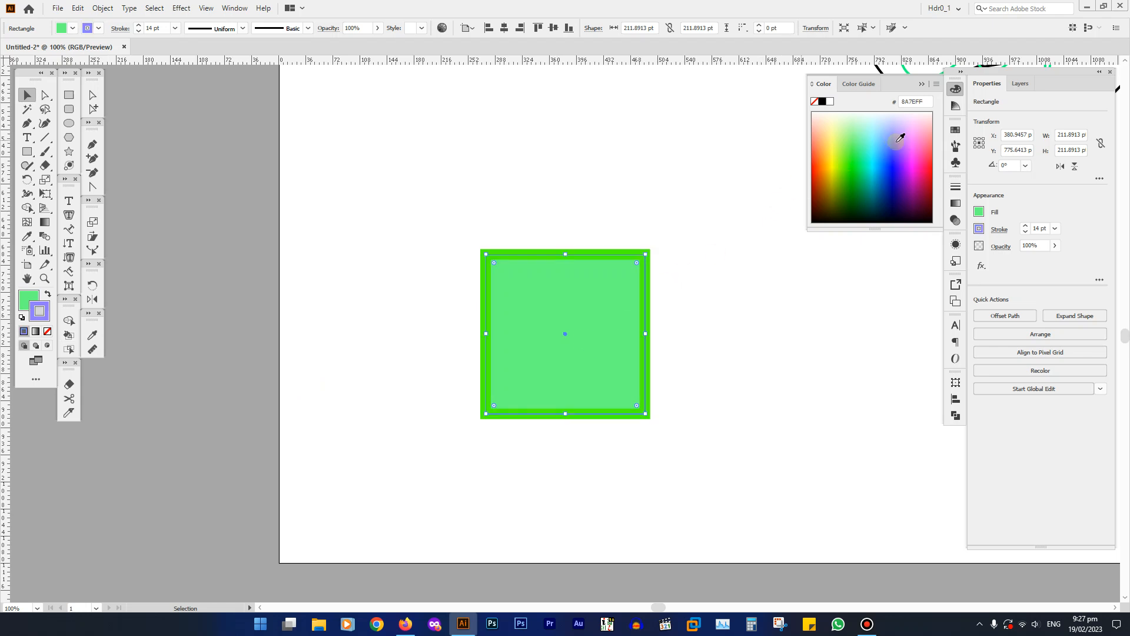
left_click(908, 167)
left_click(910, 196)
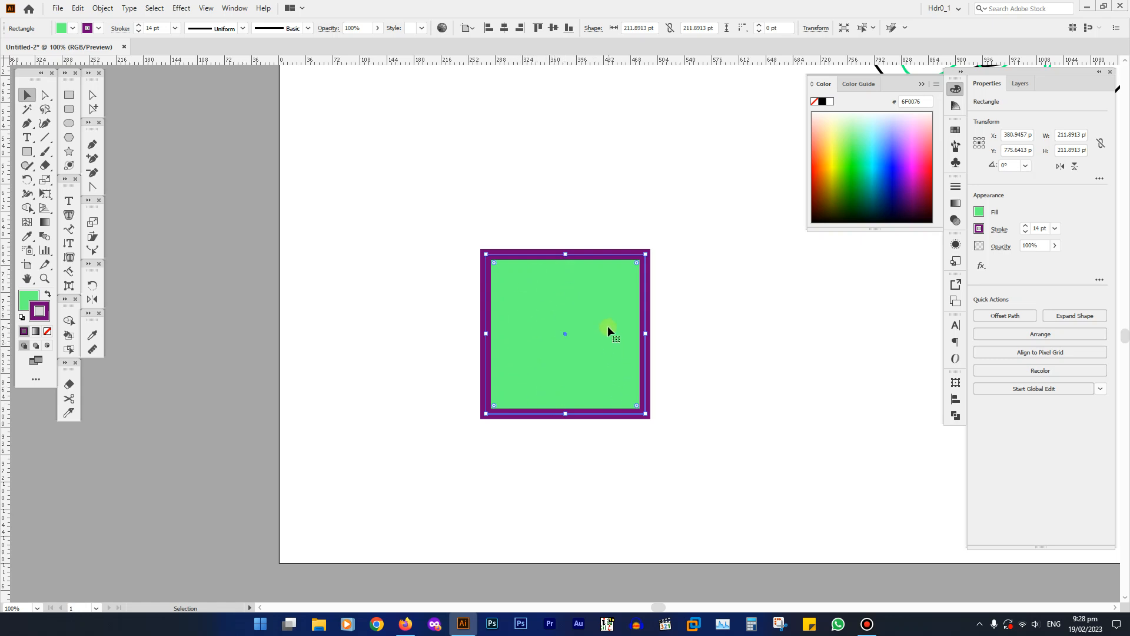
Remove the square's stroke and move the square to about X 314 pt, Y 666 pt
left_click_drag(602, 308, 461, 176)
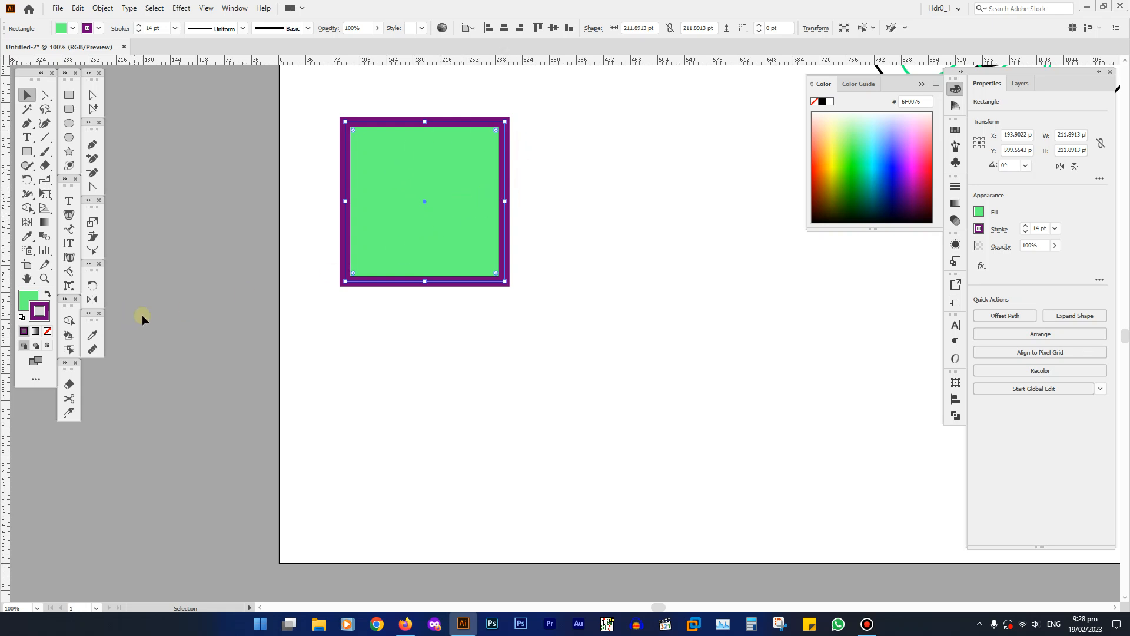
left_click(47, 332)
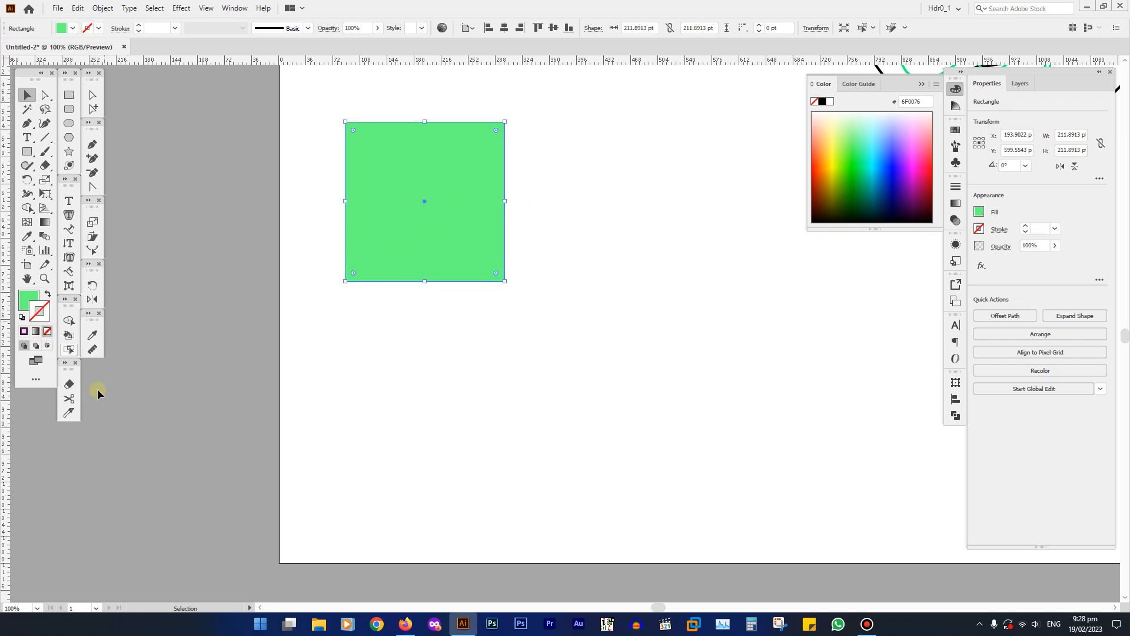
left_click_drag(454, 235, 544, 286)
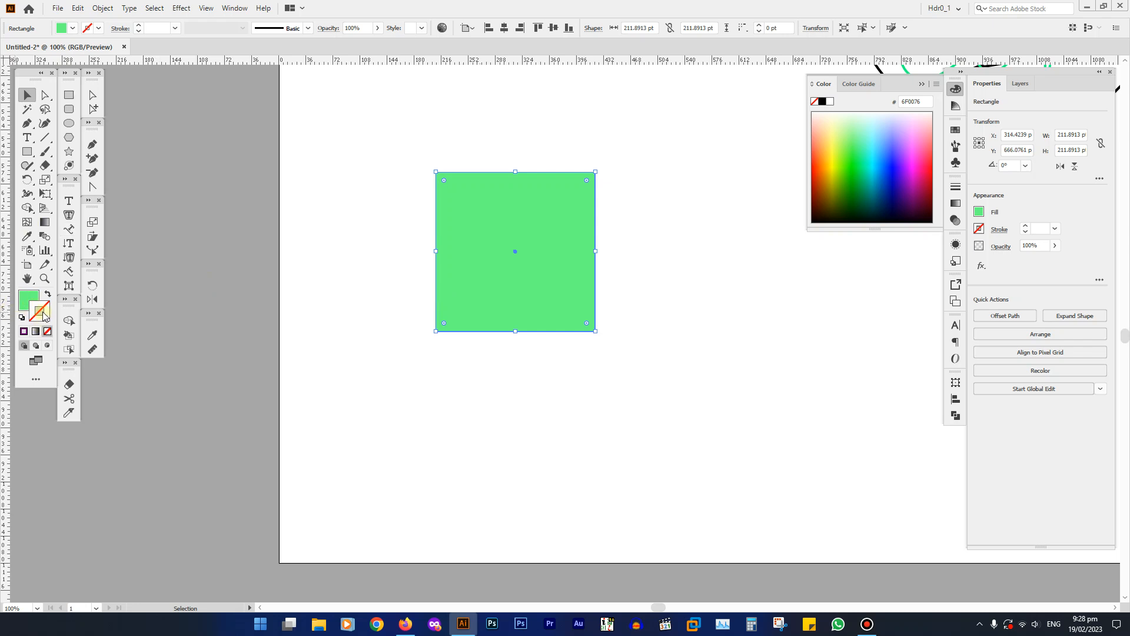
Give the square a dark green 055300 stroke with a weight of 16 pt
left_click(861, 178)
left_click(850, 203)
left_click(175, 28)
left_click(195, 237)
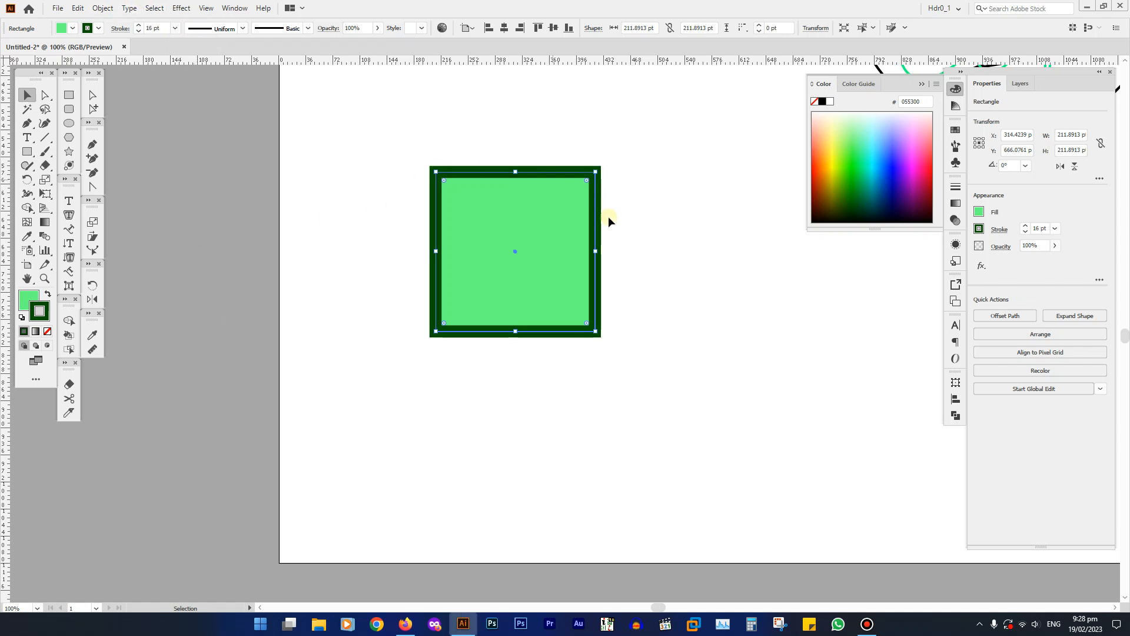
Remove the square's fill, refill it with teal 00D492, and deselect the square
left_click(26, 303)
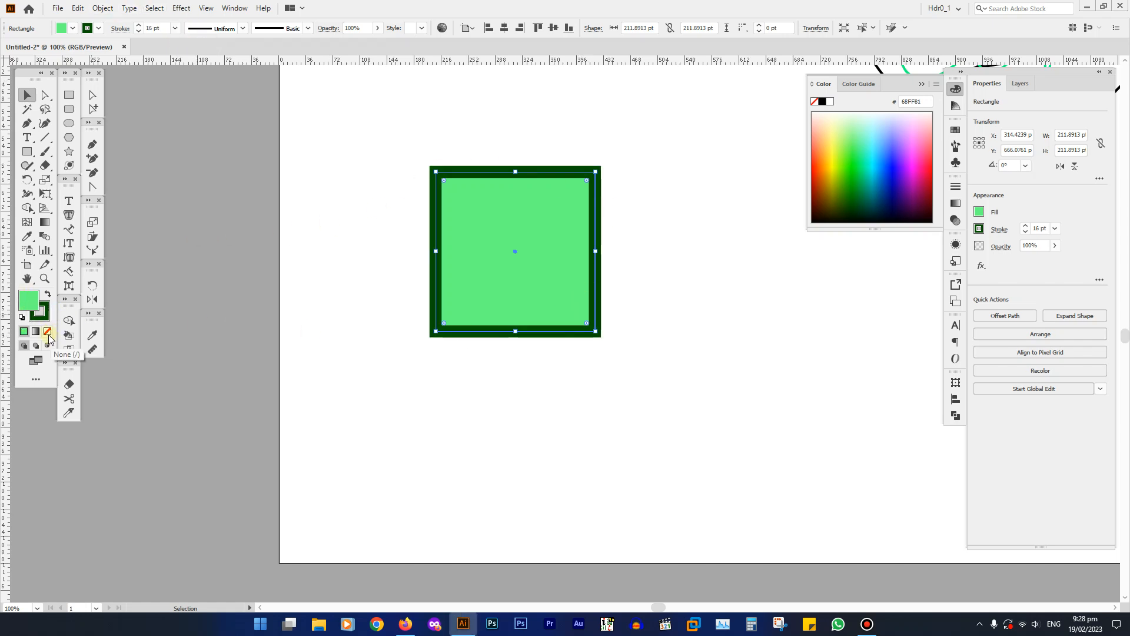
left_click(47, 332)
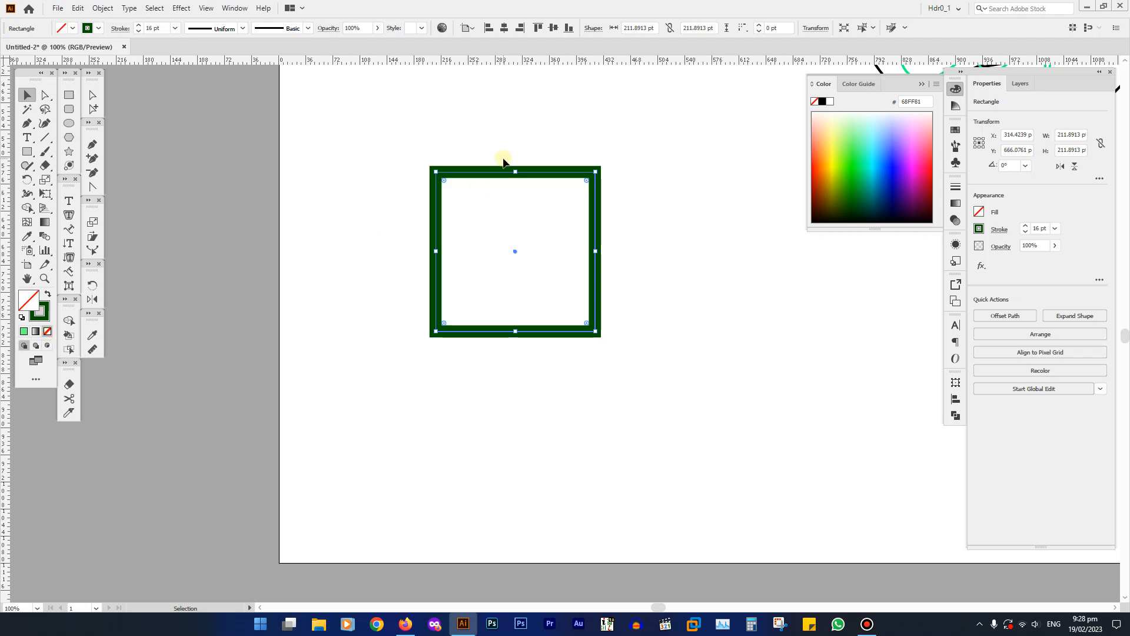
left_click(868, 172)
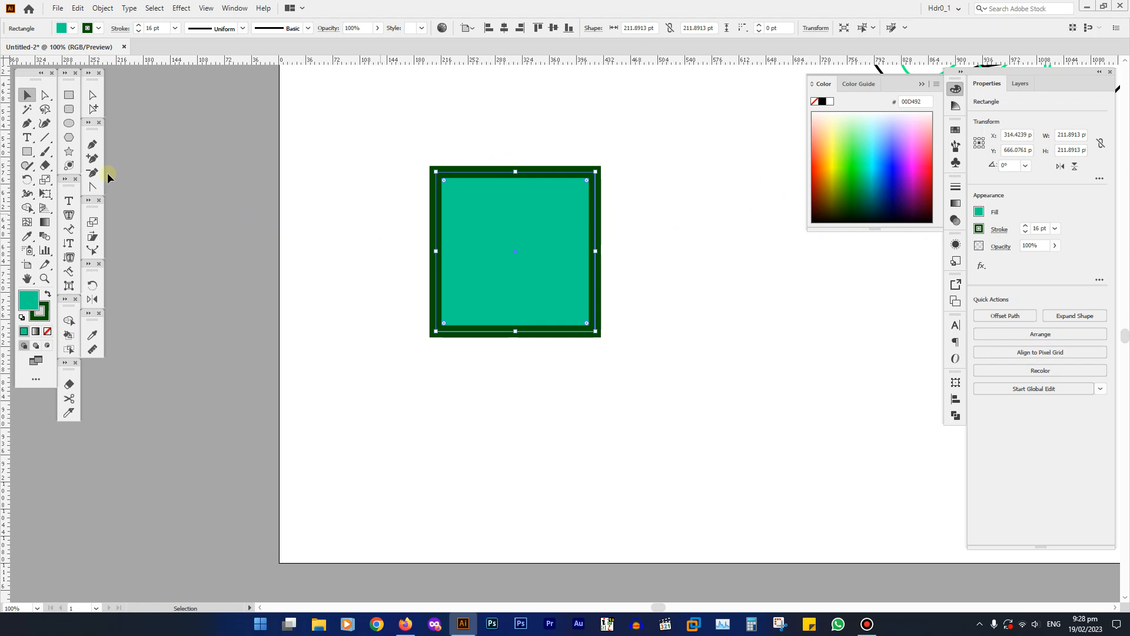
left_click(376, 236)
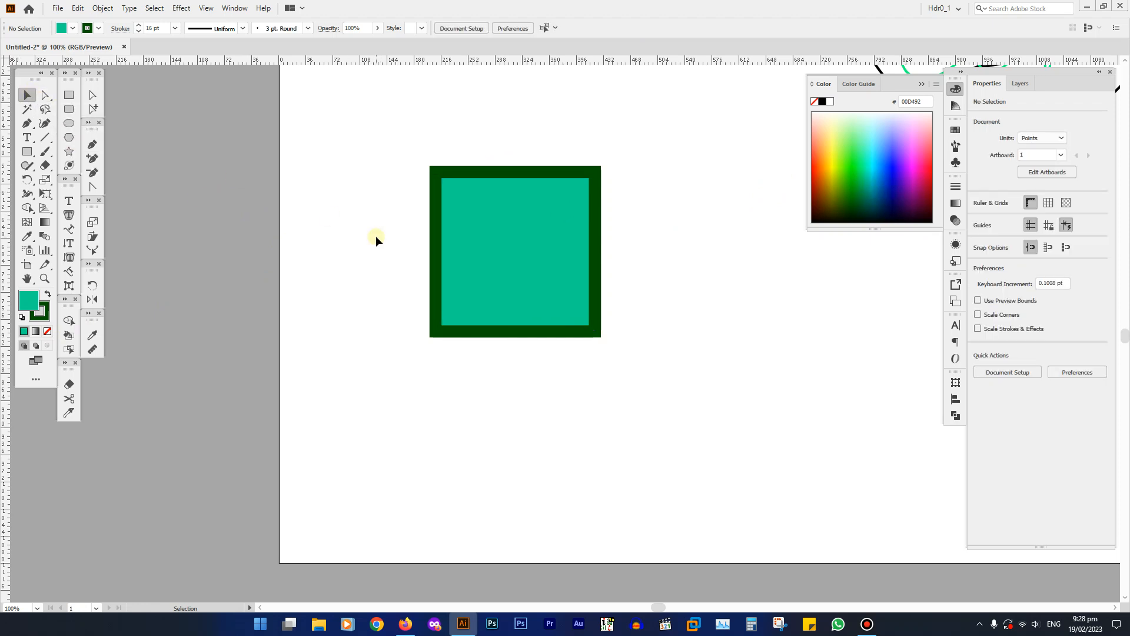